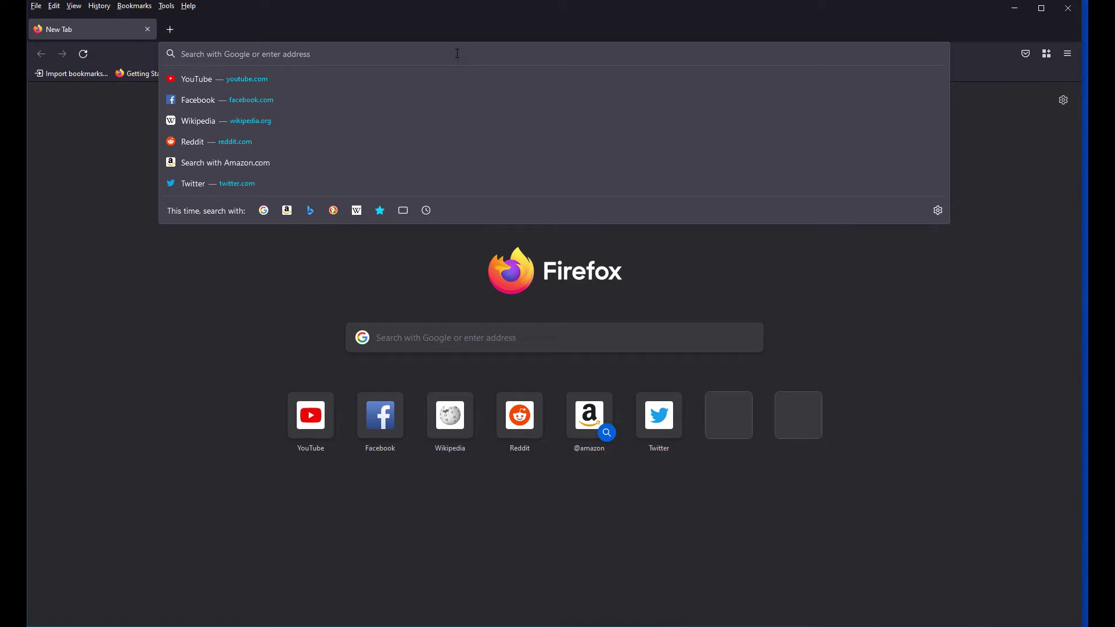
# Step: Go to ubuntu.com and show the site's download options
pyautogui.write('ubu')
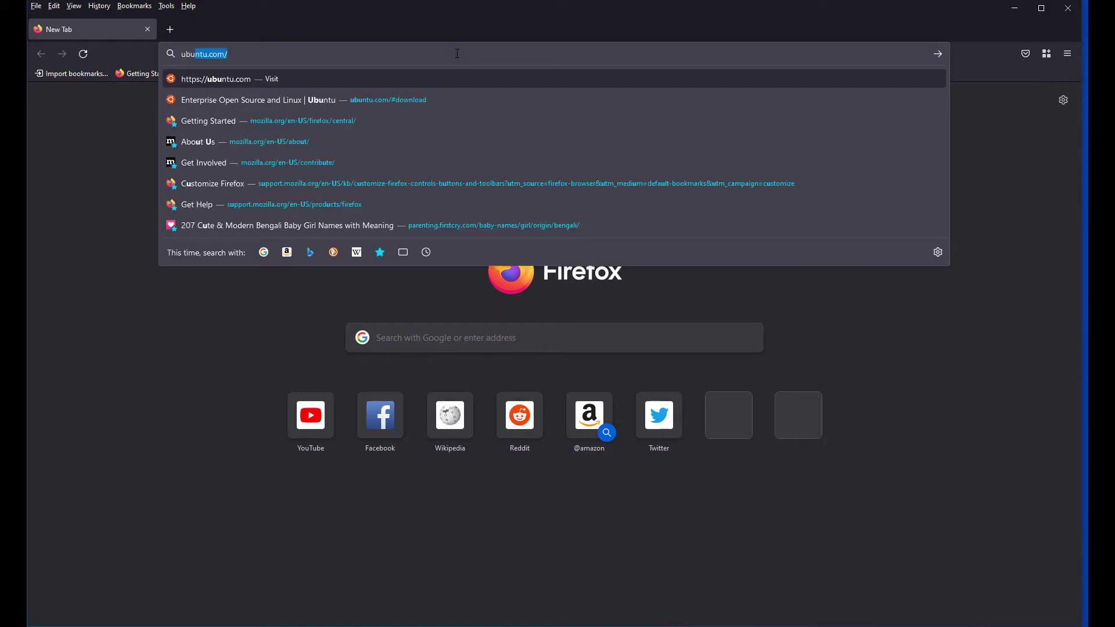
pyautogui.write('ntu')
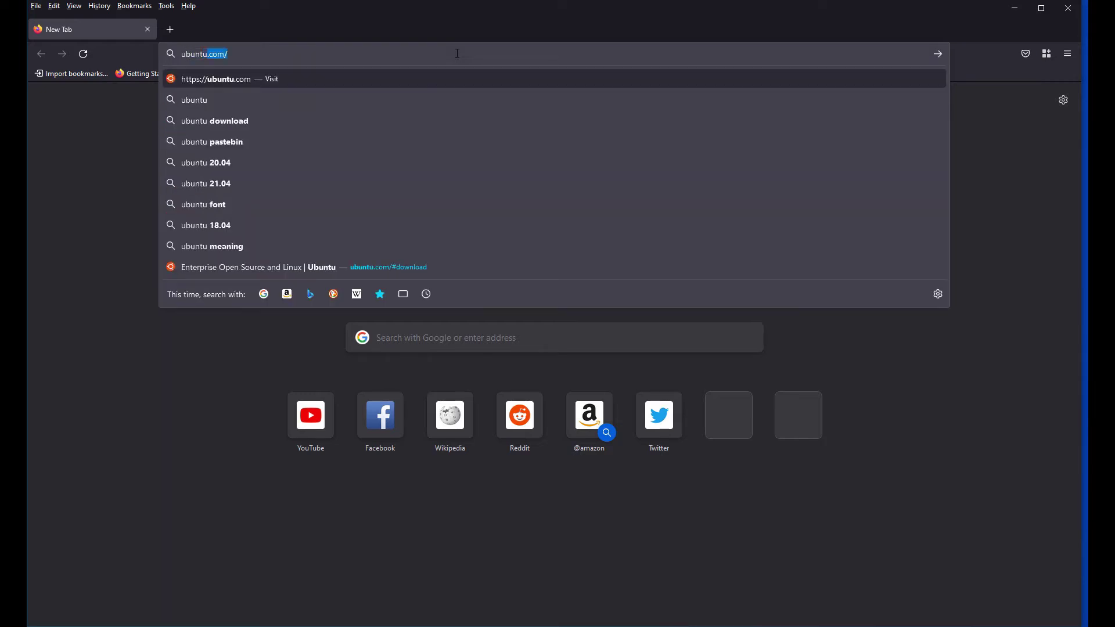
pyautogui.press('Return')
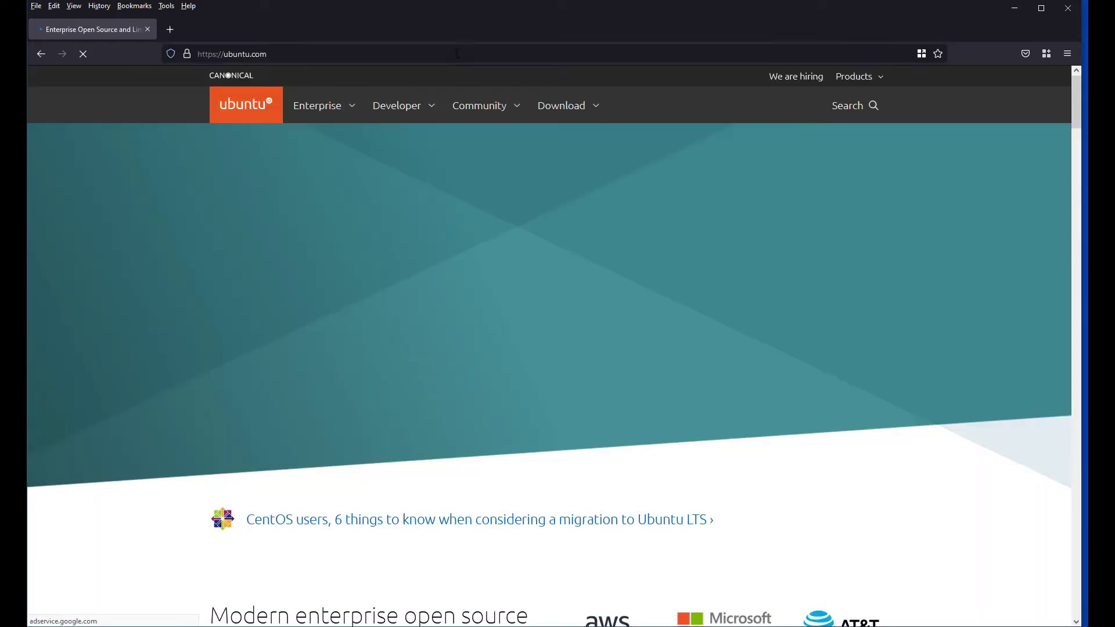
pyautogui.click(598, 105)
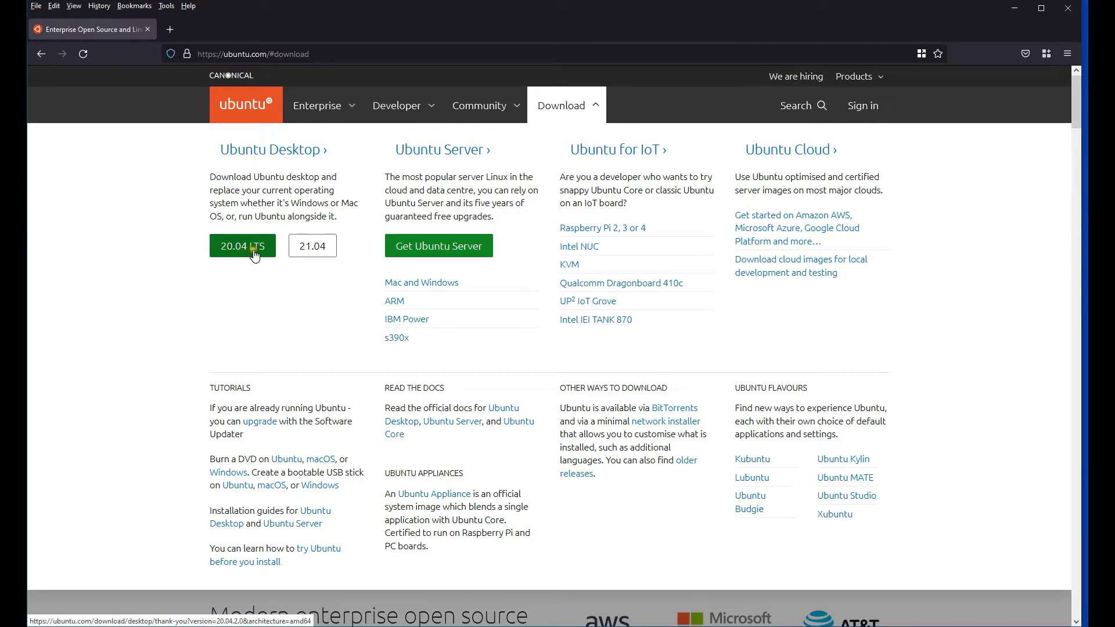
pyautogui.click(320, 250)
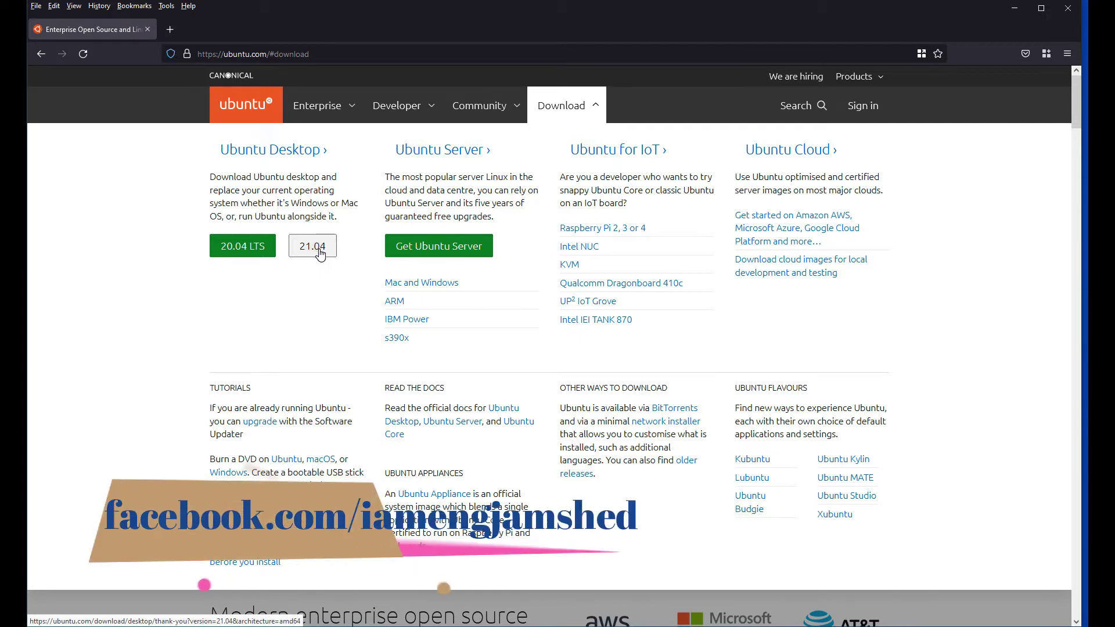
pyautogui.click(312, 280)
pyautogui.click(313, 254)
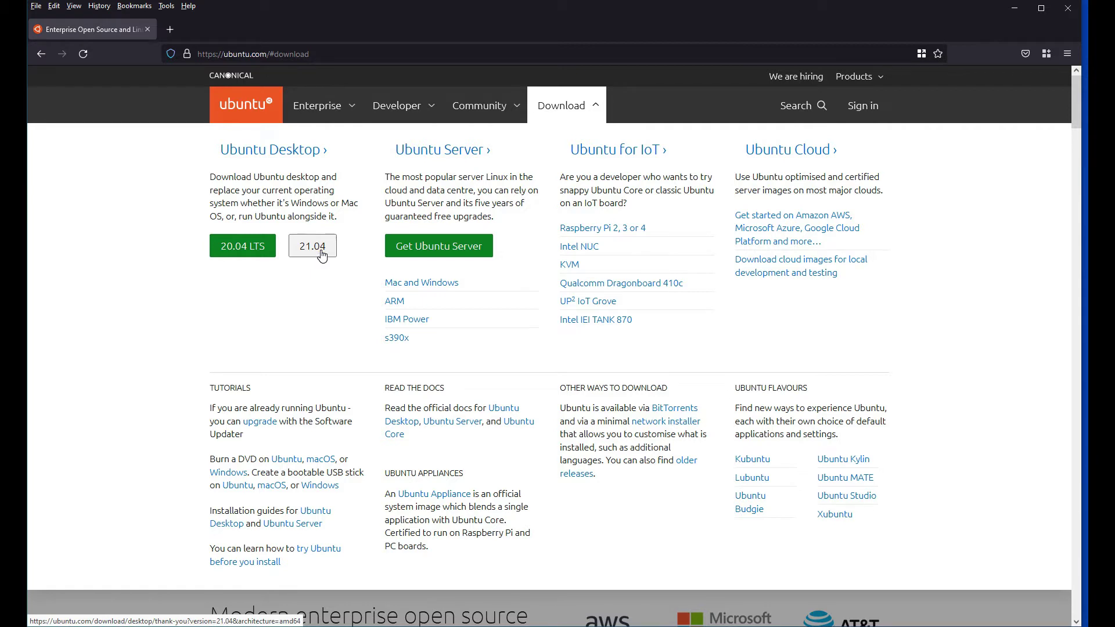
pyautogui.click(319, 251)
pyautogui.click(318, 234)
pyautogui.click(324, 230)
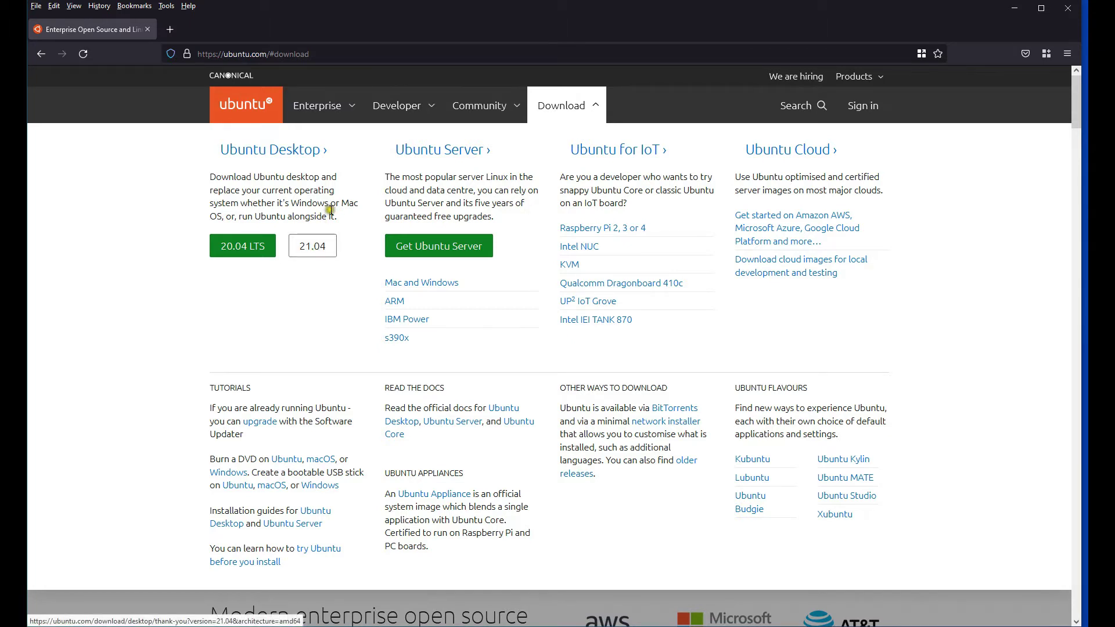
pyautogui.click(314, 248)
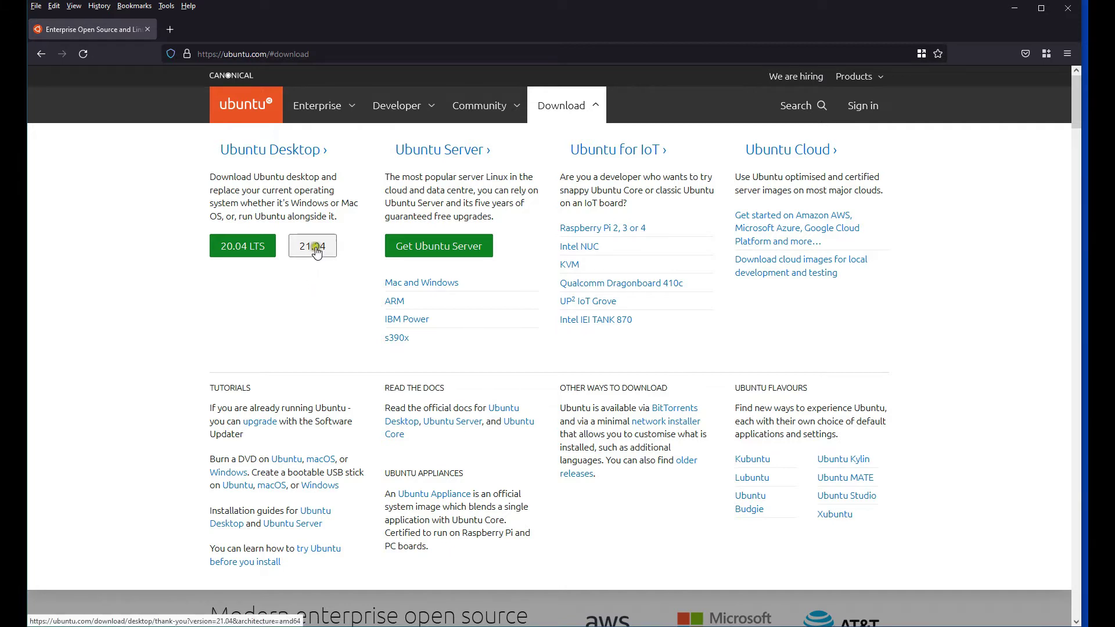
pyautogui.click(317, 247)
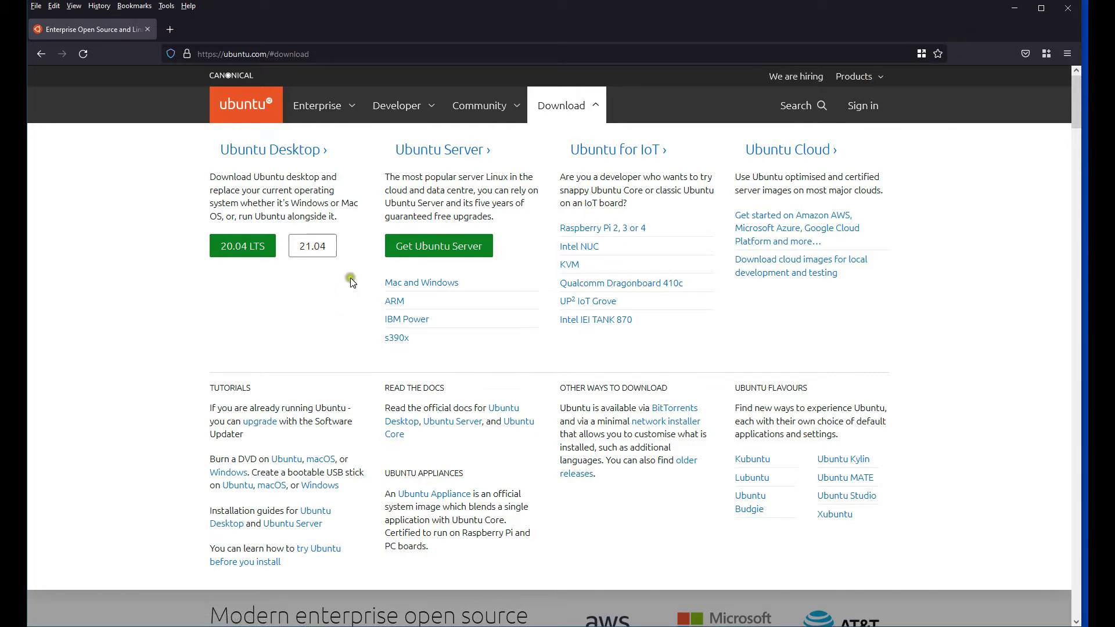
pyautogui.click(1012, 9)
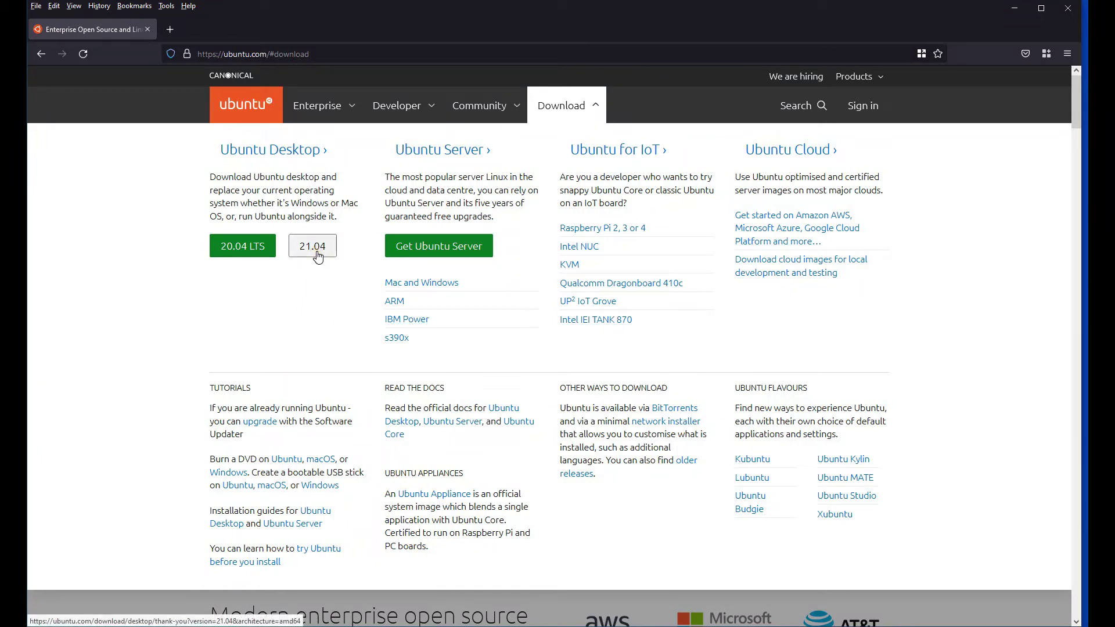
pyautogui.click(321, 280)
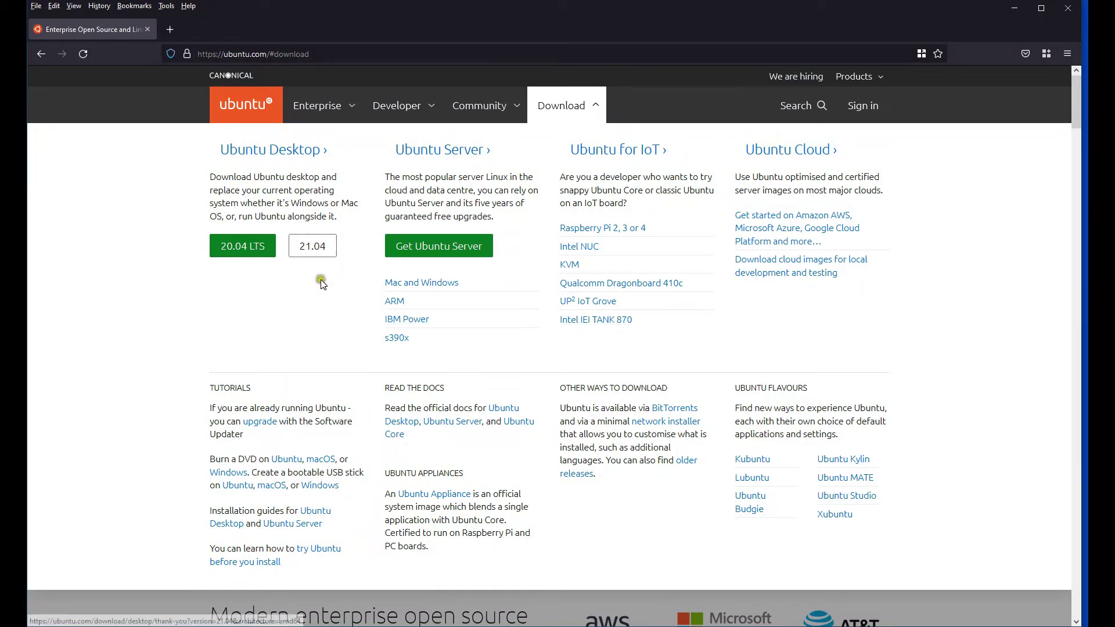
pyautogui.click(1027, 30)
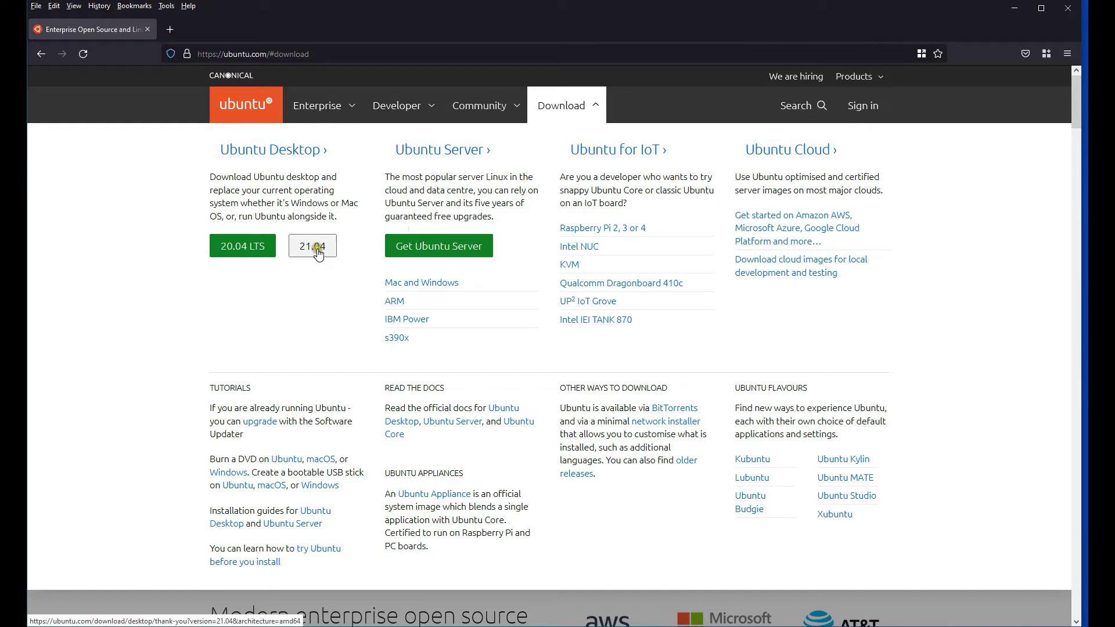
# Step: Switch to Oracle VM VirtualBox Manager, start the Ubunto virtual machine and minimize the manager window
pyautogui.click(1007, 9)
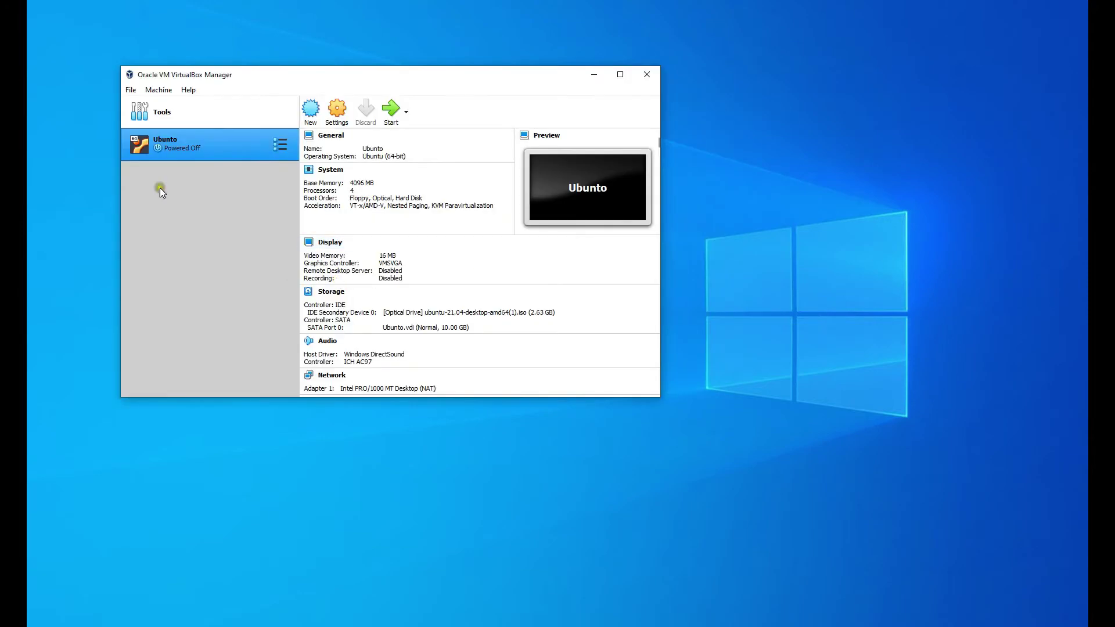
pyautogui.click(311, 76)
pyautogui.moveTo(312, 76); pyautogui.dragTo(428, 91)
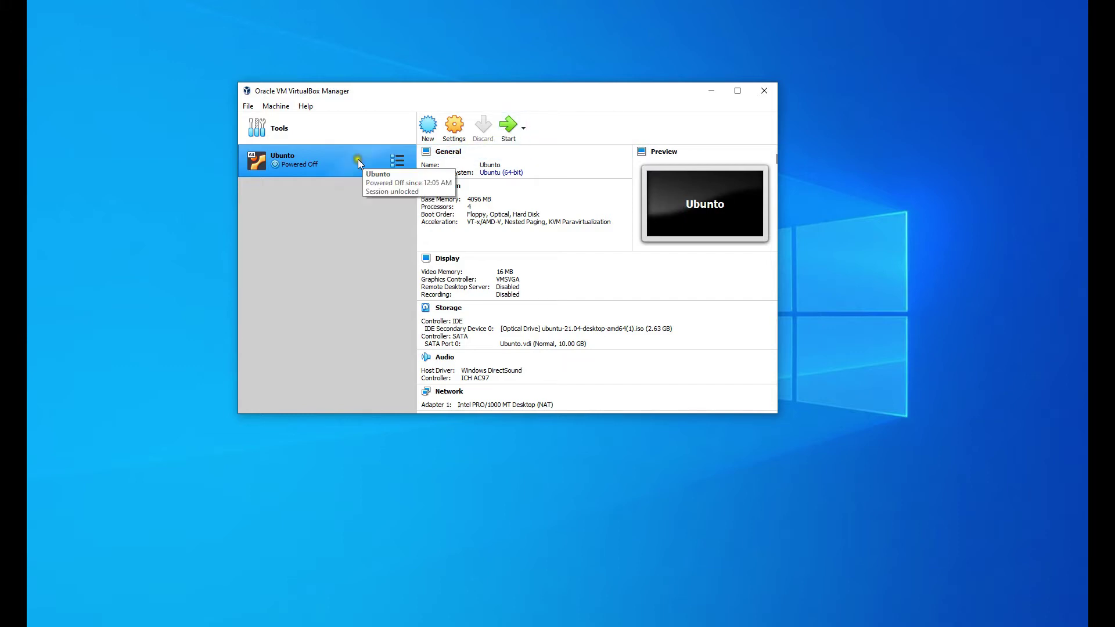
pyautogui.click(510, 133)
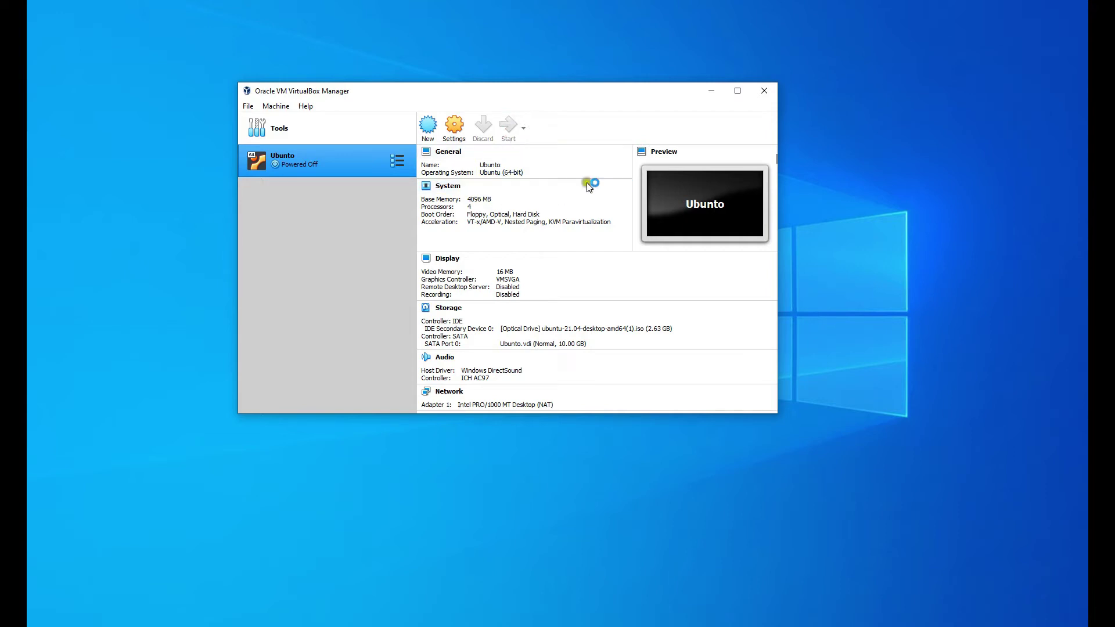
pyautogui.click(713, 92)
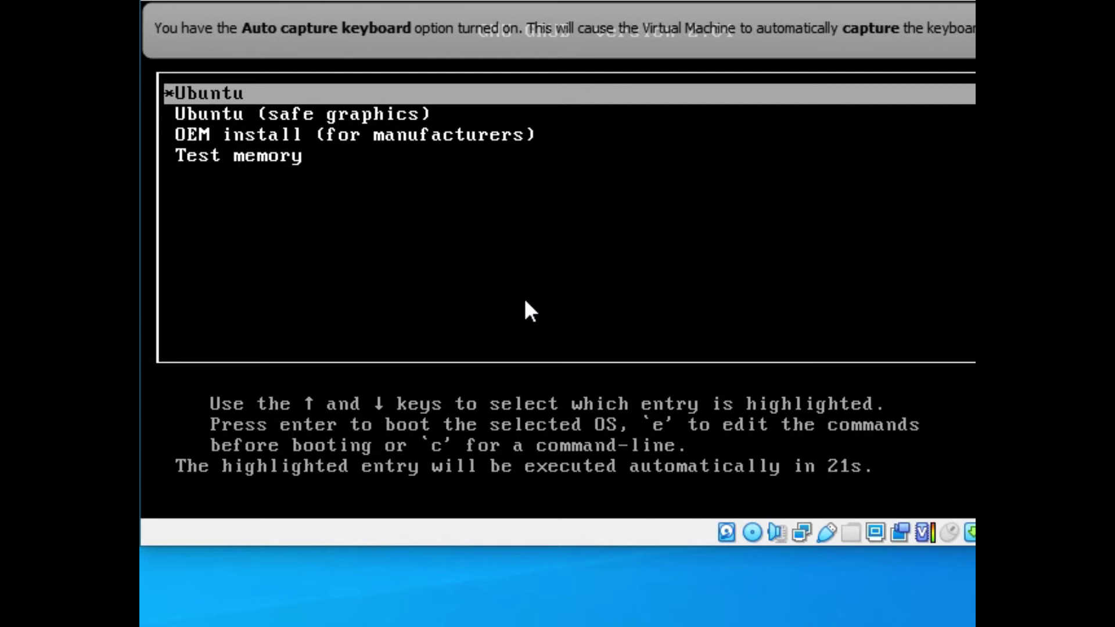
# Step: Boot the Ubuntu entry of the virtual machine and choose to install Ubuntu in English
pyautogui.press('Return')
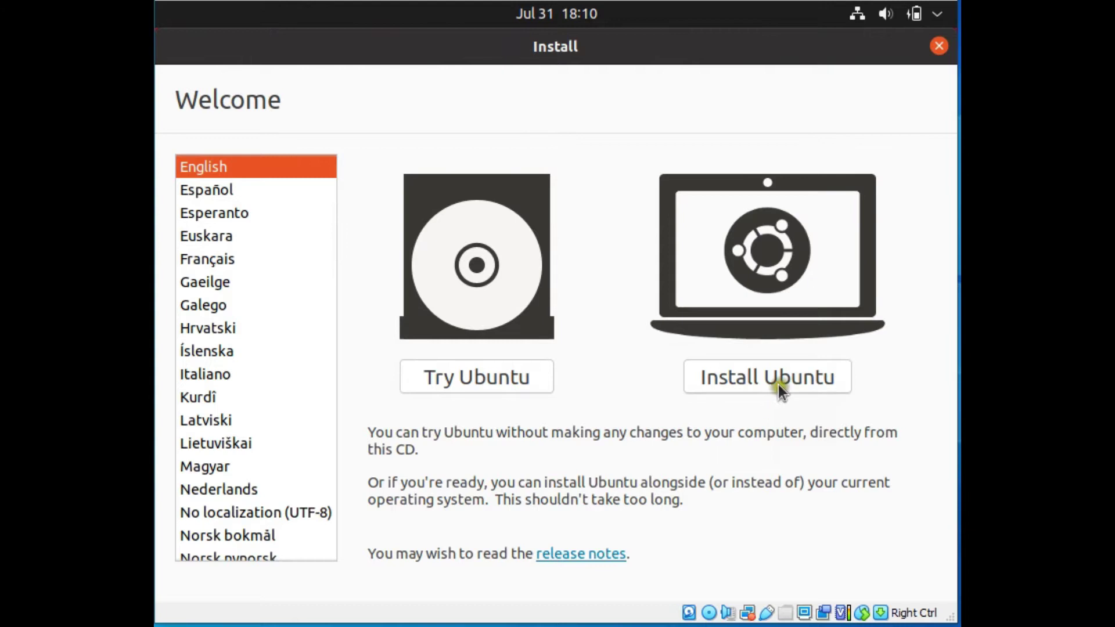
pyautogui.click(741, 377)
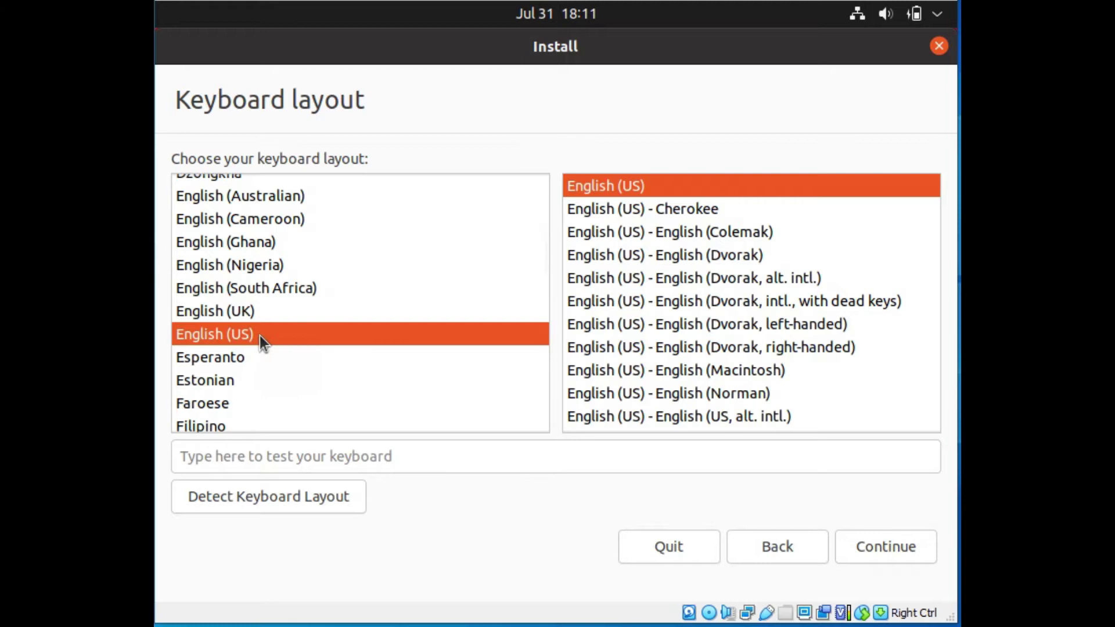
pyautogui.scroll(8, 289, 316)
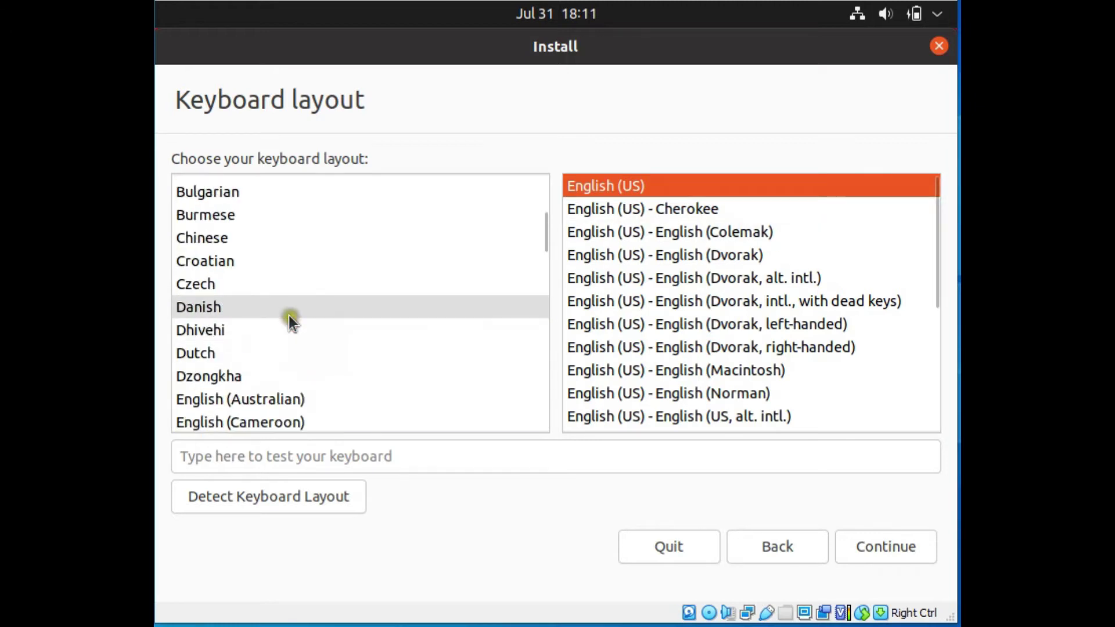
pyautogui.scroll(-3, 291, 318)
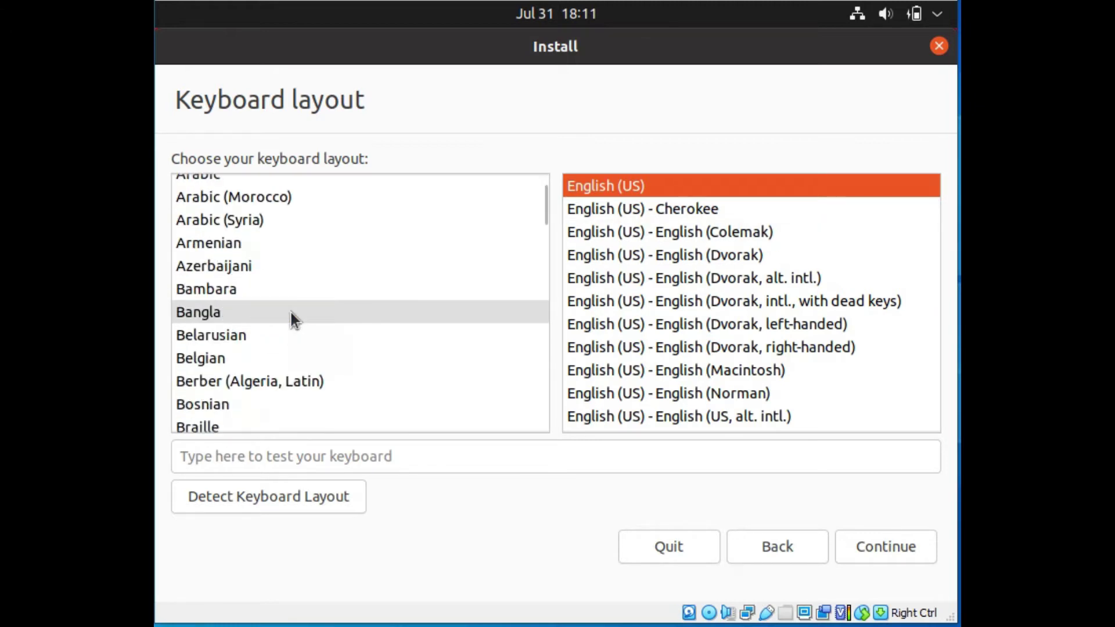
pyautogui.scroll(3, 291, 319)
pyautogui.scroll(-3, 292, 310)
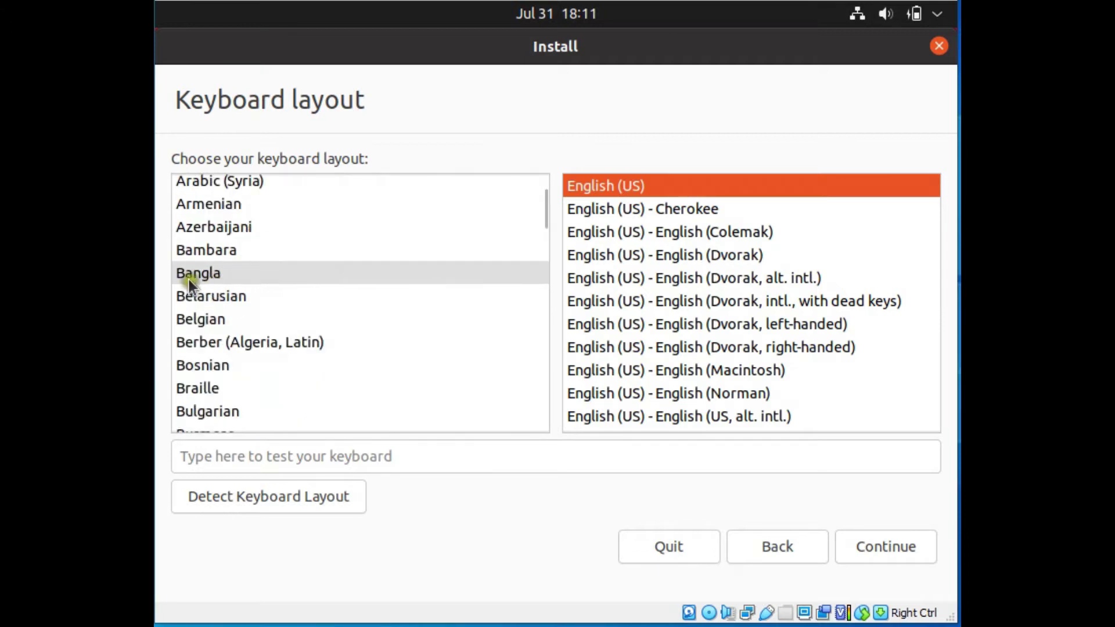
pyautogui.click(217, 277)
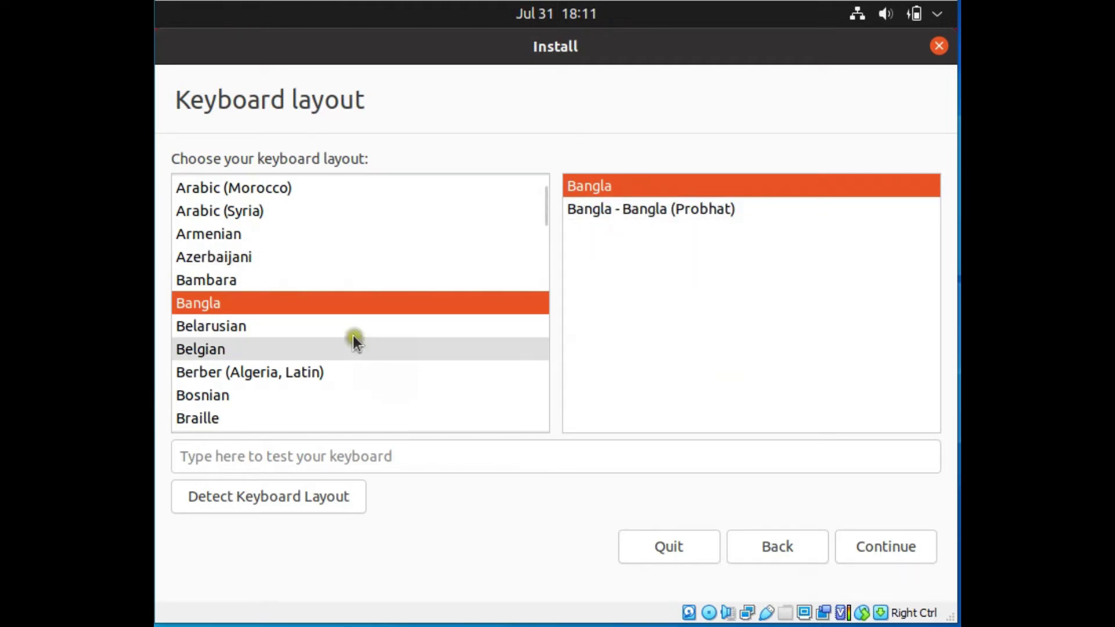
# Step: Set the keyboard layout to English (US) and continue to the updates and software options
pyautogui.scroll(-3, 348, 337)
pyautogui.scroll(-10, 345, 338)
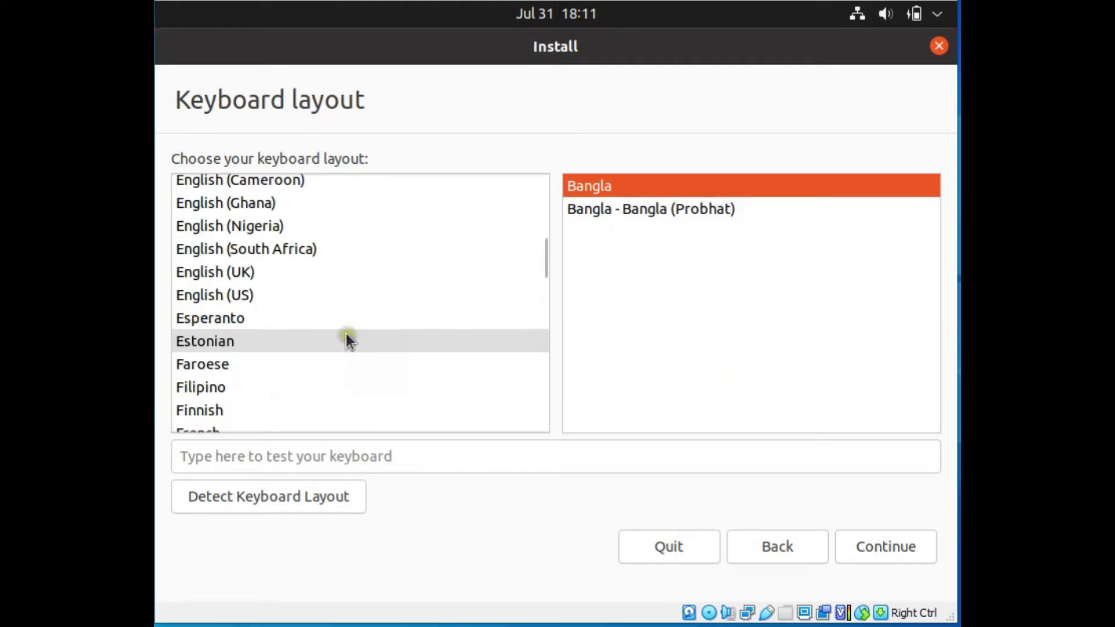
pyautogui.scroll(1, 349, 340)
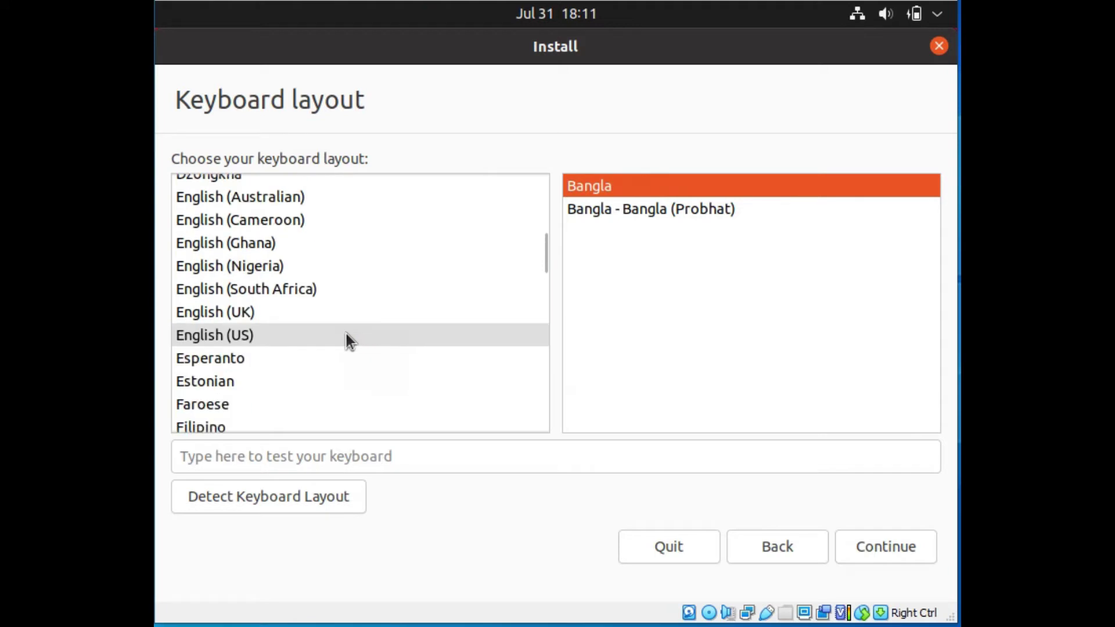
pyautogui.click(235, 334)
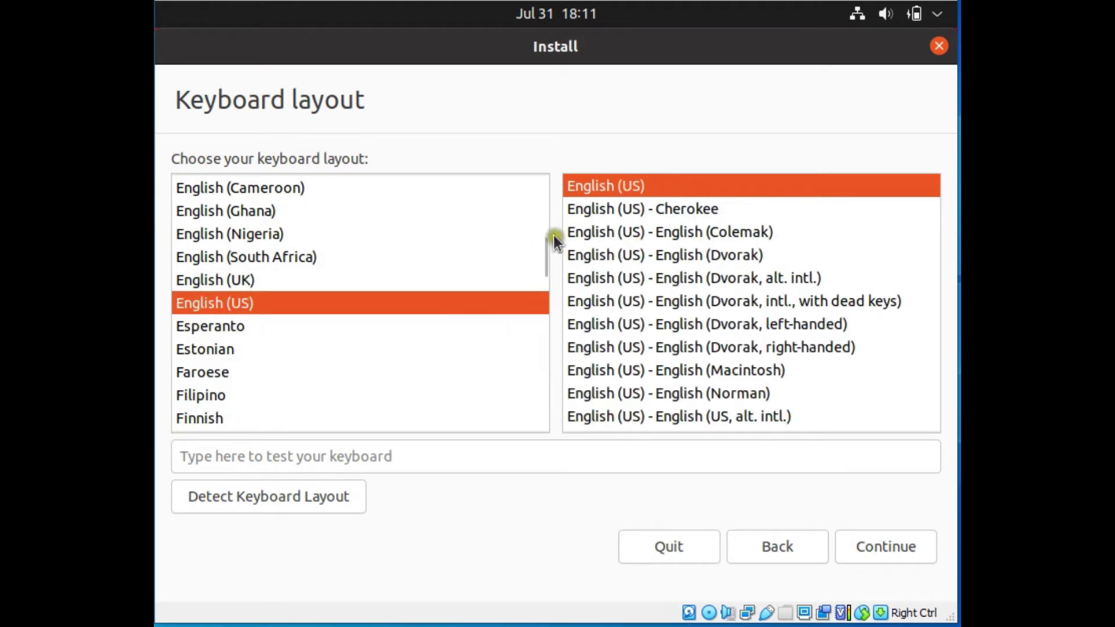
pyautogui.click(852, 550)
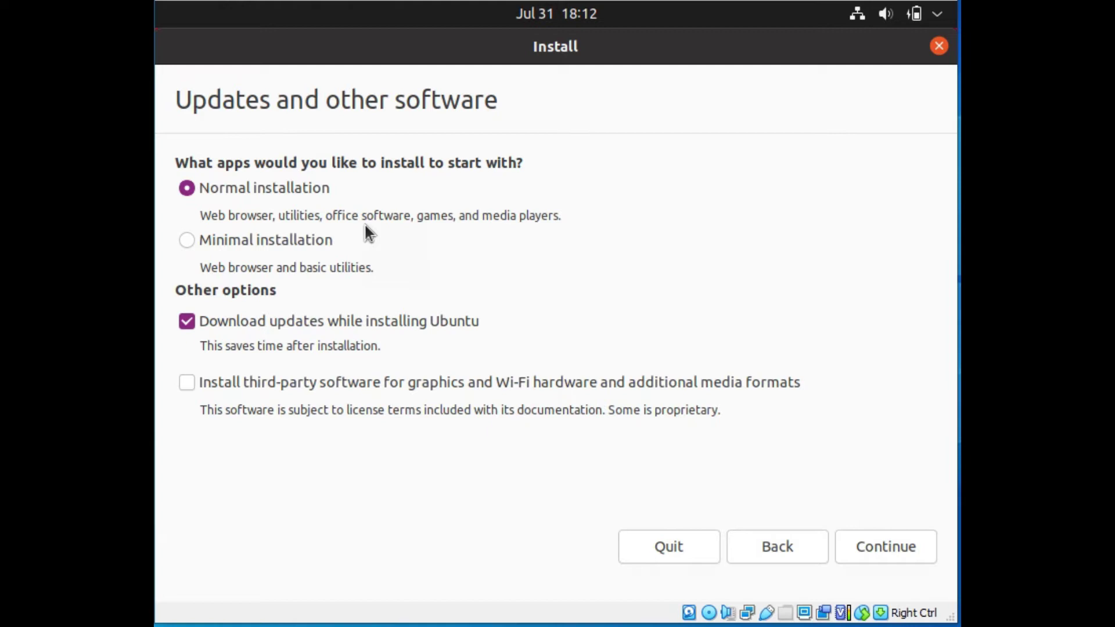
# Step: Choose the normal installation with updates downloaded during installation and third-party graphics, Wi-Fi and media software included, and continue
pyautogui.click(188, 239)
pyautogui.click(187, 187)
pyautogui.click(187, 323)
pyautogui.click(192, 391)
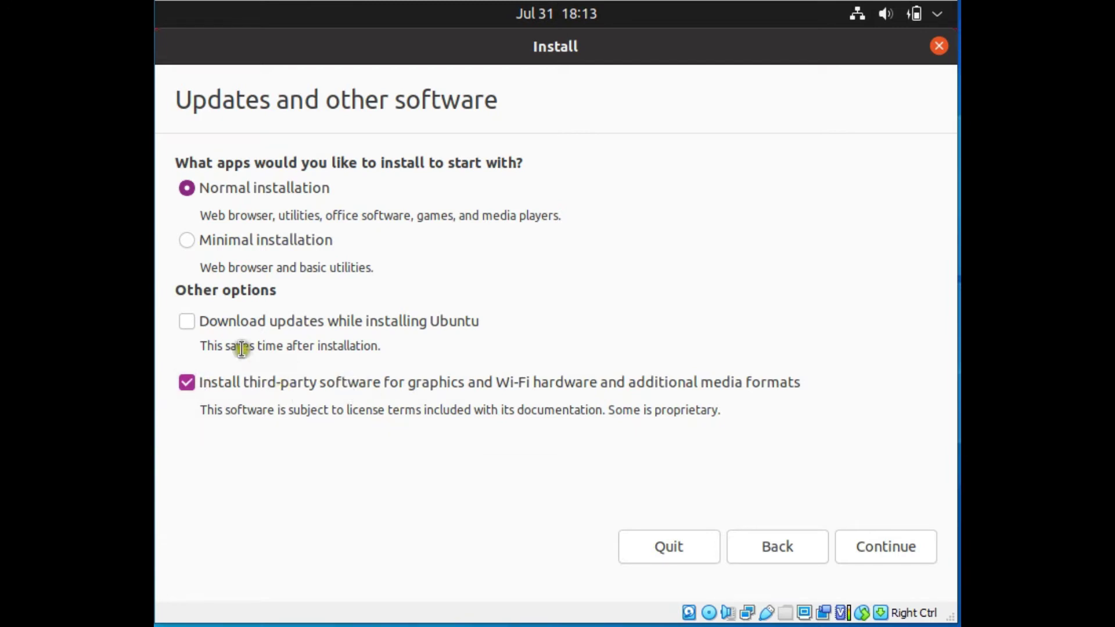
pyautogui.click(193, 323)
pyautogui.click(894, 547)
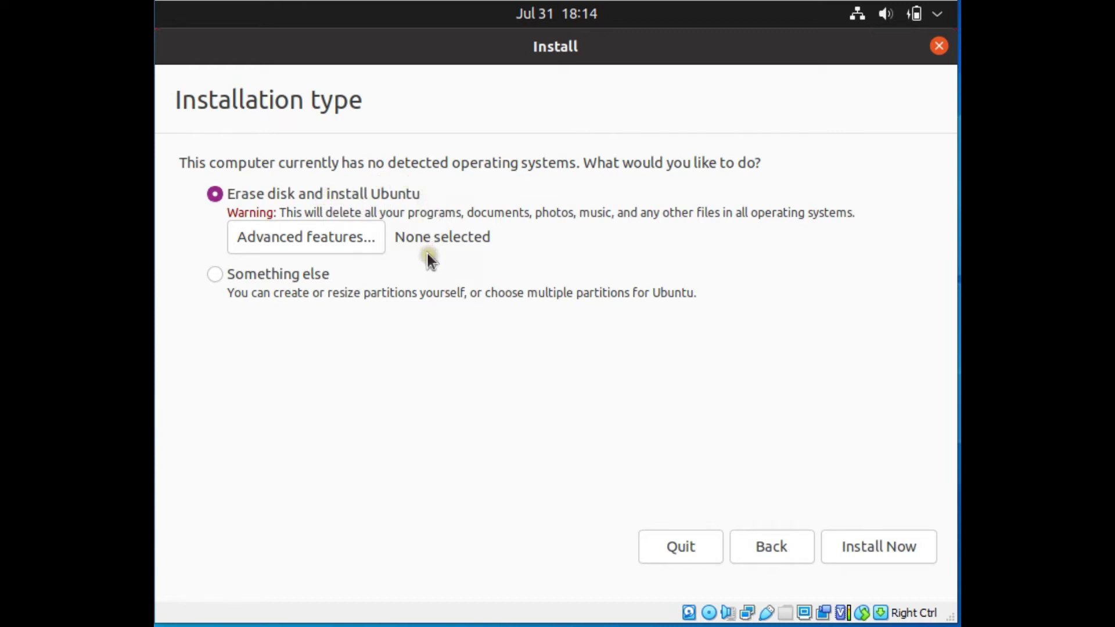
pyautogui.click(390, 213)
pyautogui.click(220, 275)
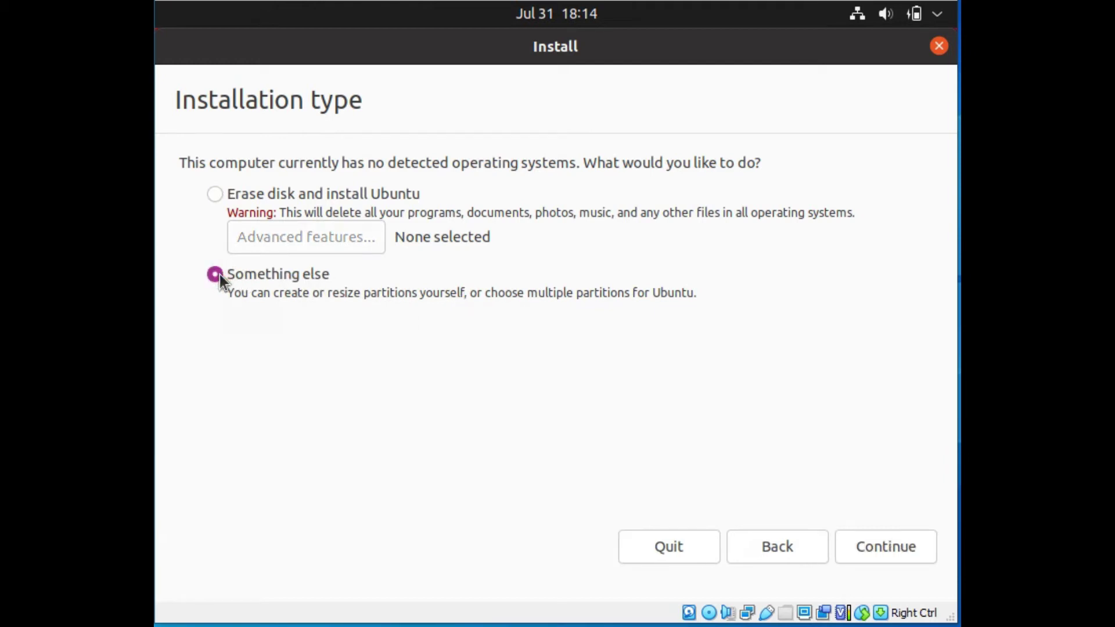
pyautogui.click(264, 292)
pyautogui.moveTo(268, 296)
pyautogui.mouseDown()
pyautogui.moveTo(311, 294)
pyautogui.moveTo(256, 293)
pyautogui.moveTo(309, 278)
pyautogui.moveTo(278, 296)
pyautogui.moveTo(243, 270)
pyautogui.moveTo(309, 268)
pyautogui.moveTo(349, 284)
pyautogui.mouseUp()
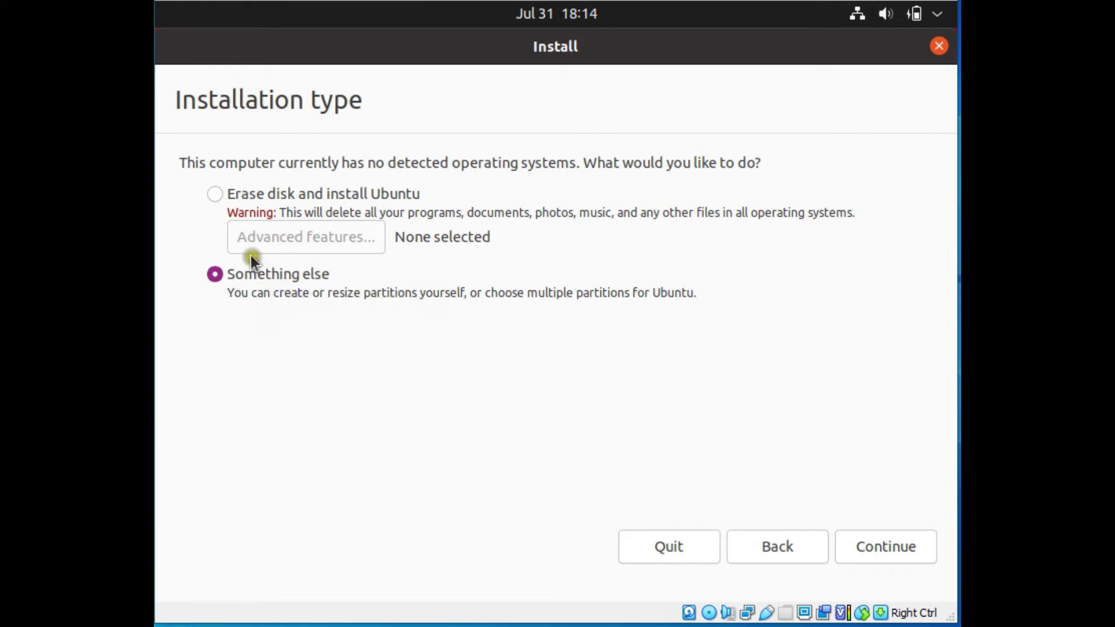
# Step: Choose to erase the disk and install Ubuntu, start the installation and approve writing the changes to disk
pyautogui.click(218, 195)
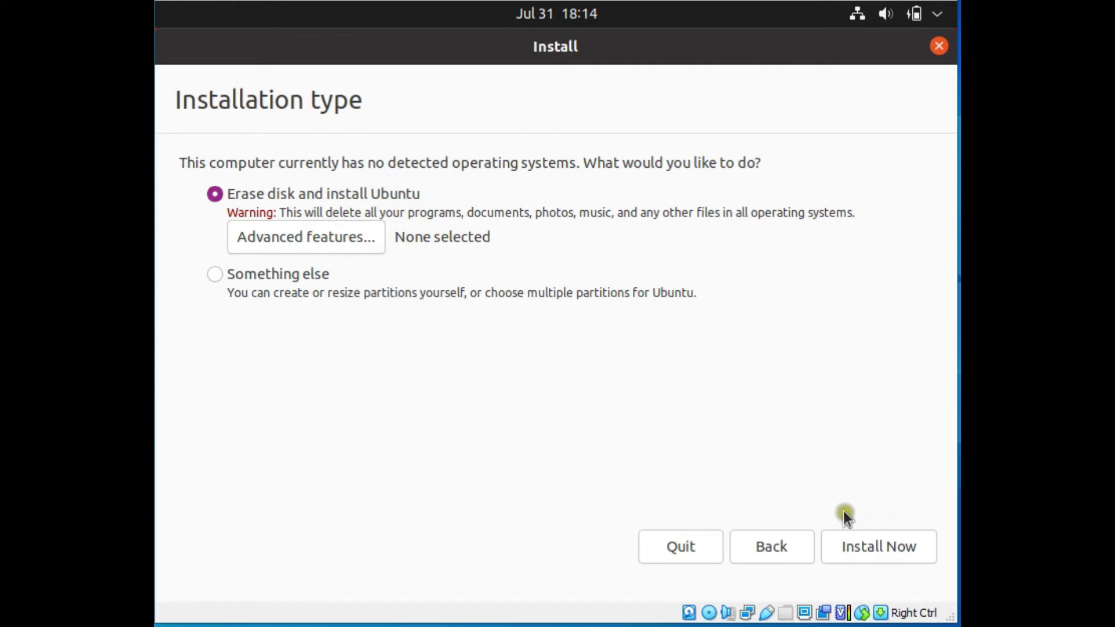
pyautogui.click(867, 548)
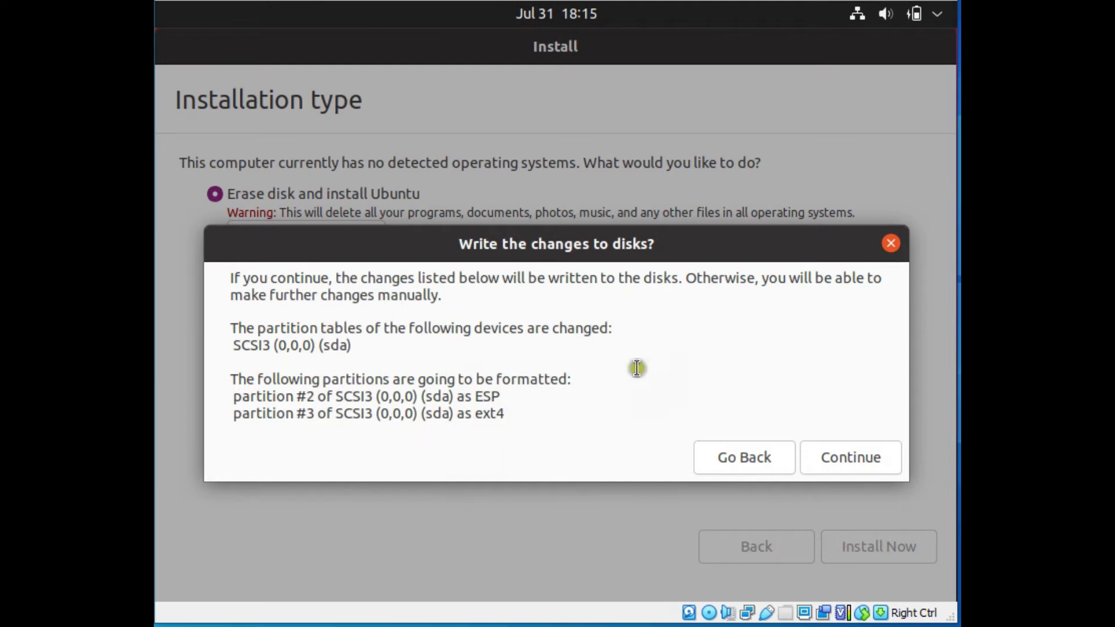
pyautogui.click(856, 456)
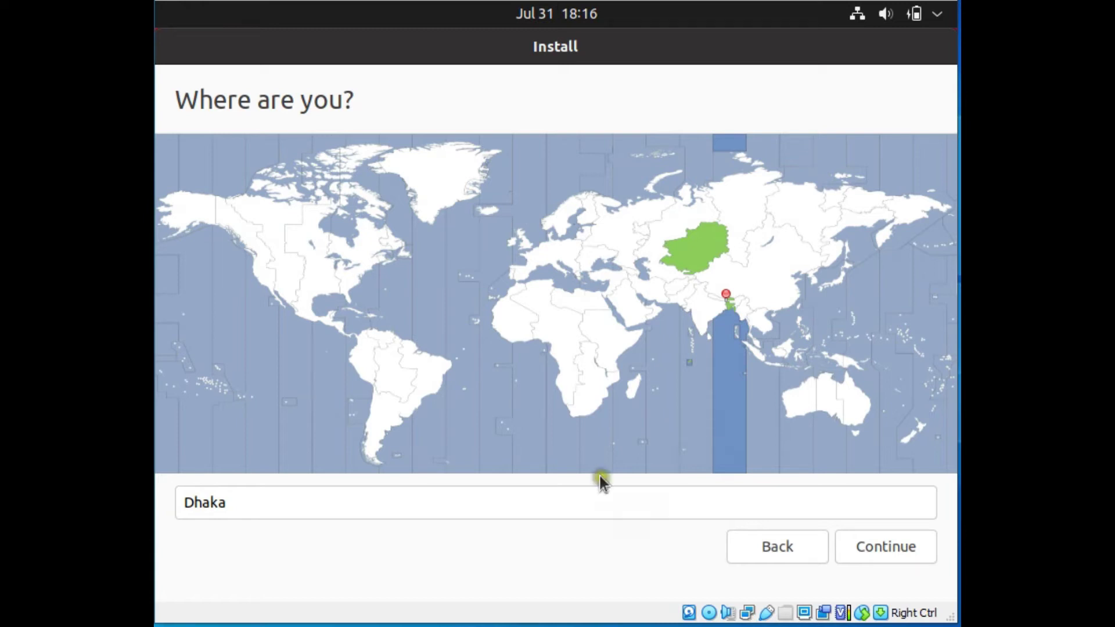
# Step: Accept Dhaka as the location and continue to the user account details
pyautogui.click(250, 503)
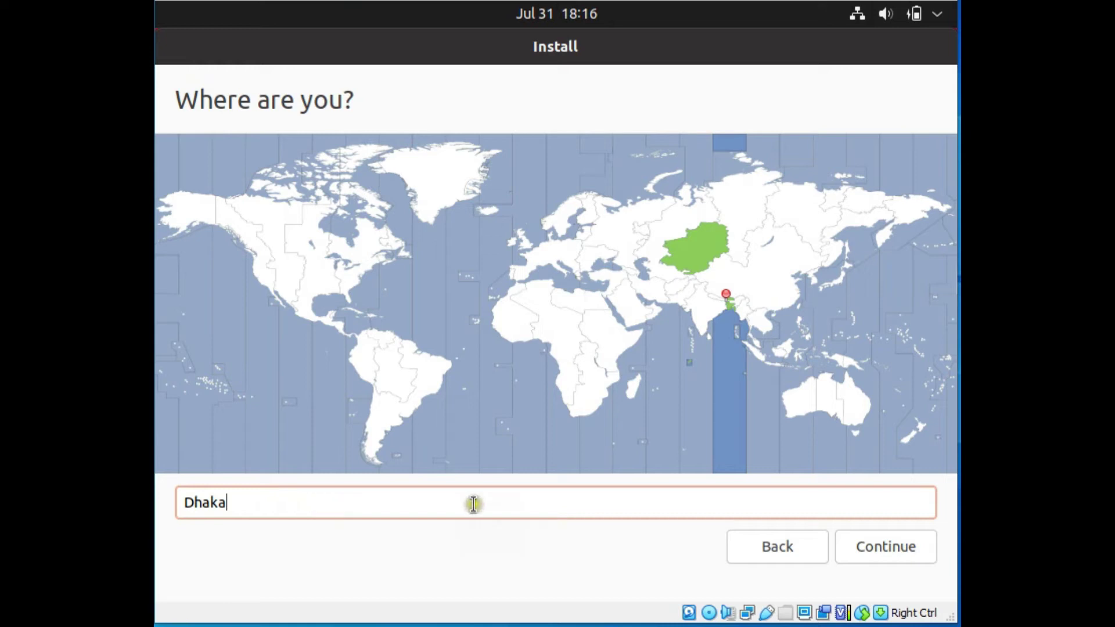
pyautogui.click(883, 549)
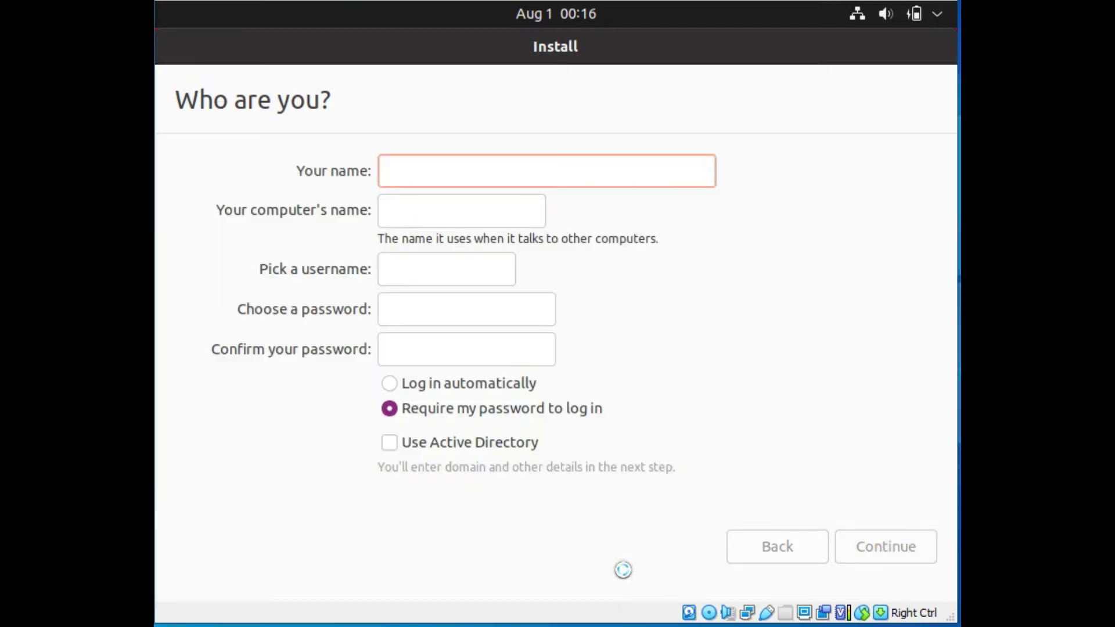
# Step: Enter Demo as the name for the new user account
pyautogui.click(531, 172)
pyautogui.write('Demo')
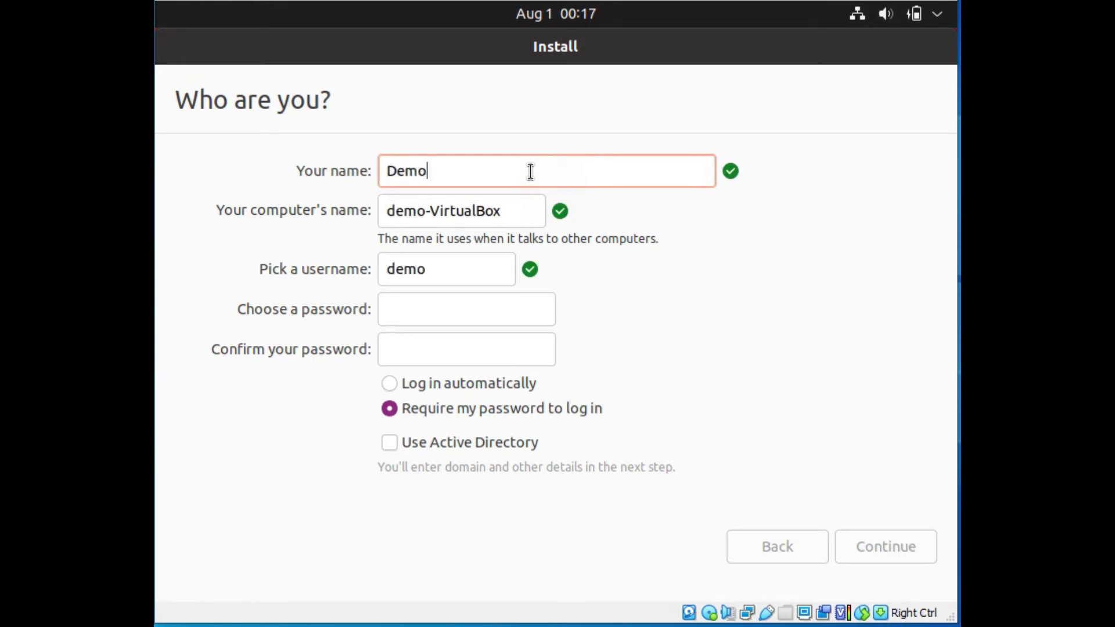
pyautogui.press('BackSpace')
pyautogui.press('Tab')
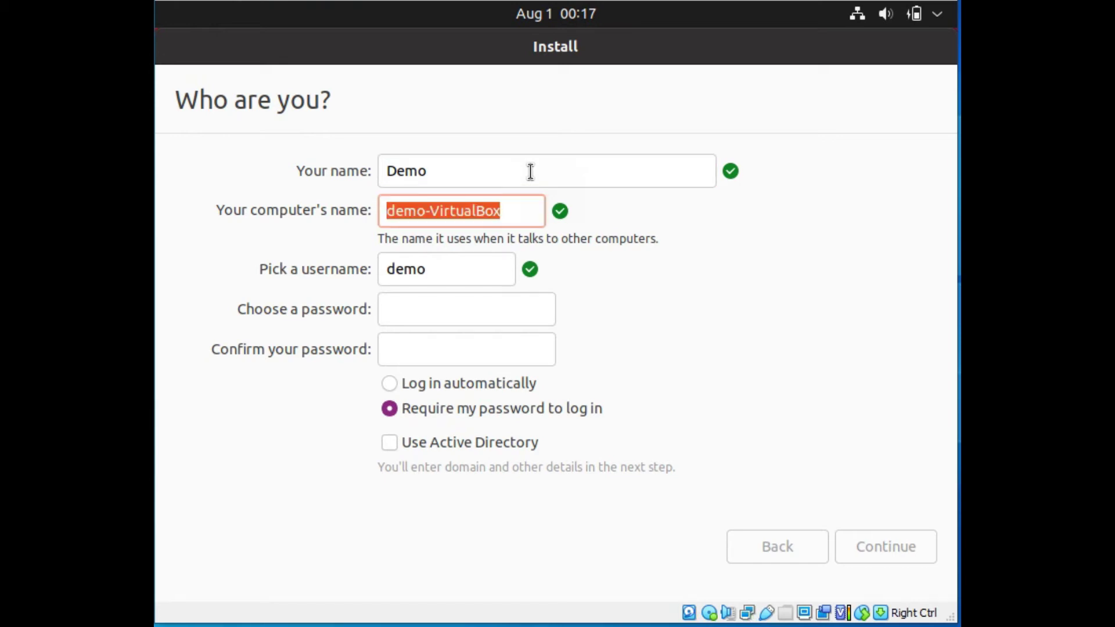
# Step: Change the computer's name to demo-pc
pyautogui.press('End')
pyautogui.press('BackSpace')
pyautogui.press('BackSpace')
pyautogui.press('BackSpace')
pyautogui.press('BackSpace')
pyautogui.press('BackSpace')
pyautogui.press('BackSpace')
pyautogui.press('BackSpace')
pyautogui.press('BackSpace')
pyautogui.press('BackSpace')
pyautogui.press('BackSpace')
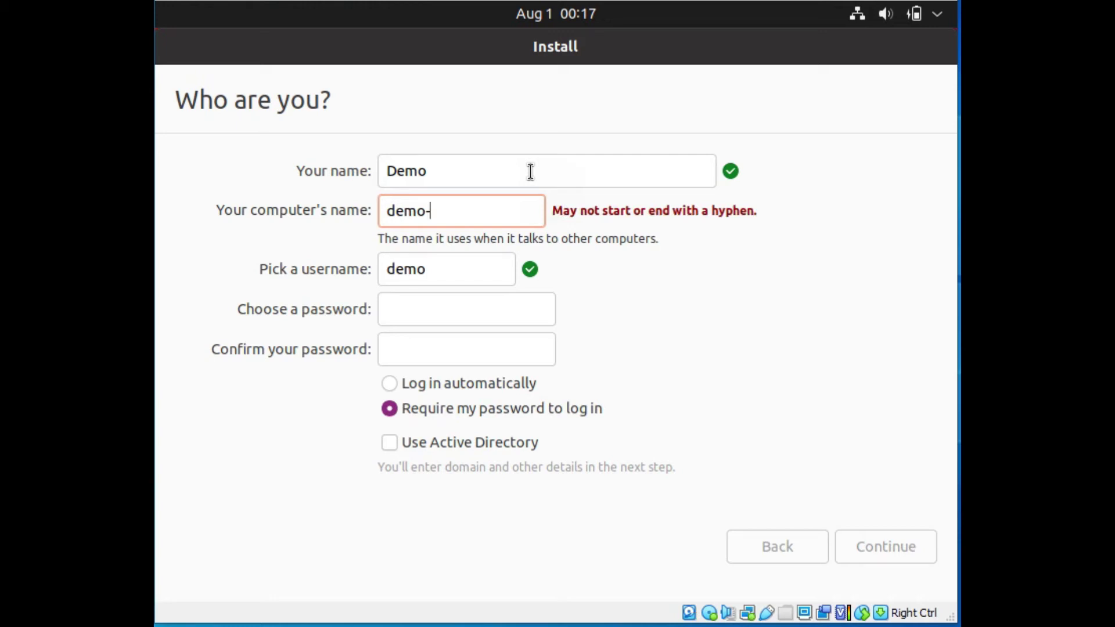
pyautogui.write('pc')
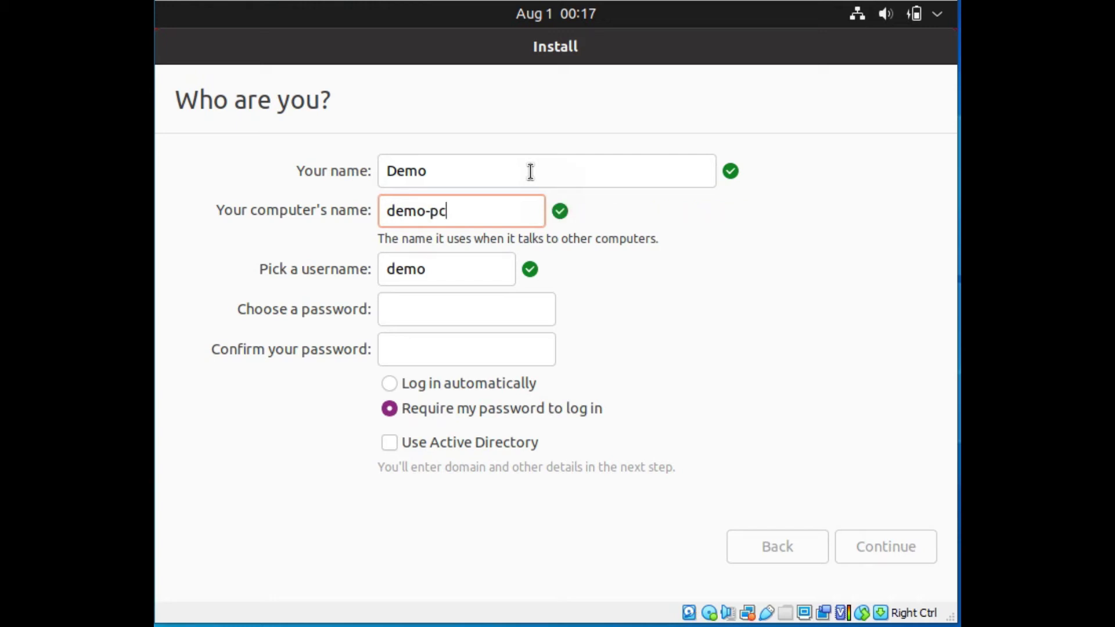
# Step: Keep the suggested username, then enter the account password and confirm it
pyautogui.click(473, 170)
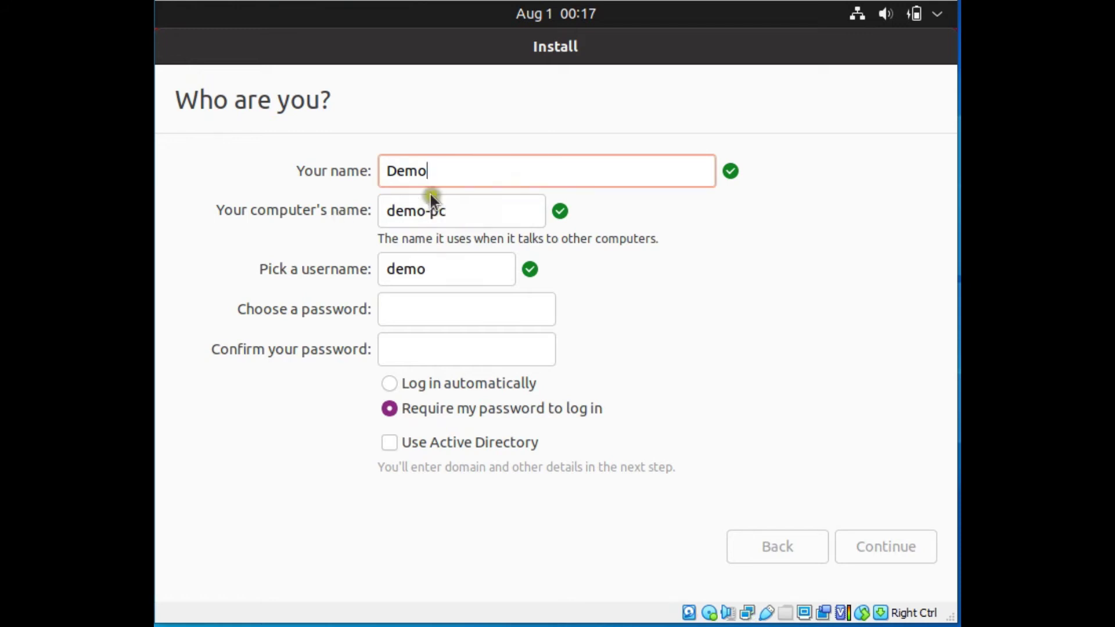
pyautogui.click(487, 213)
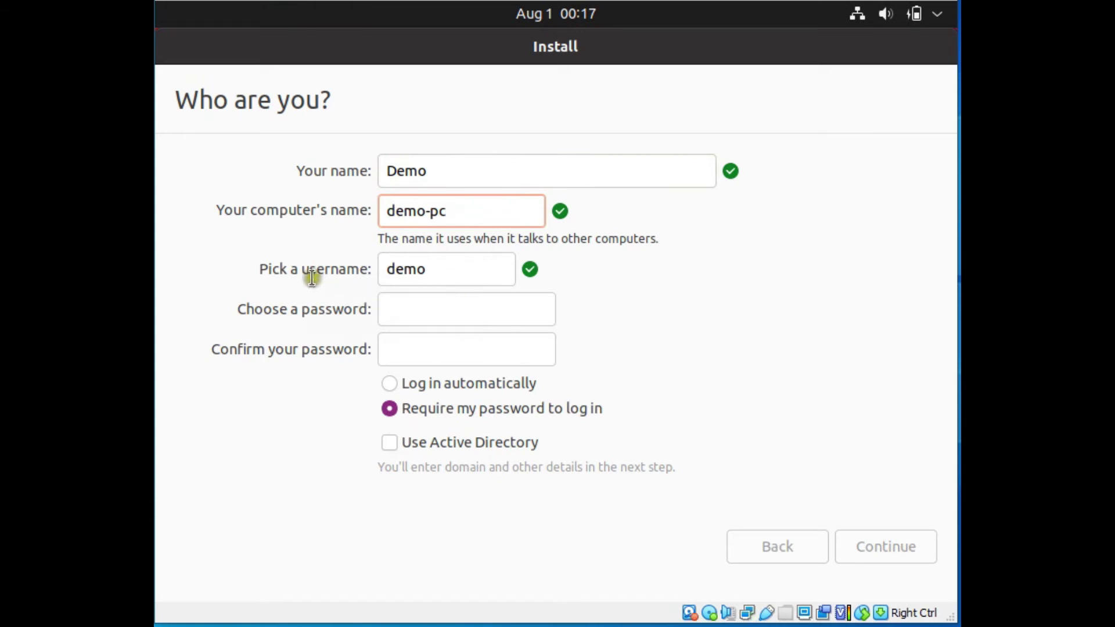
pyautogui.click(454, 268)
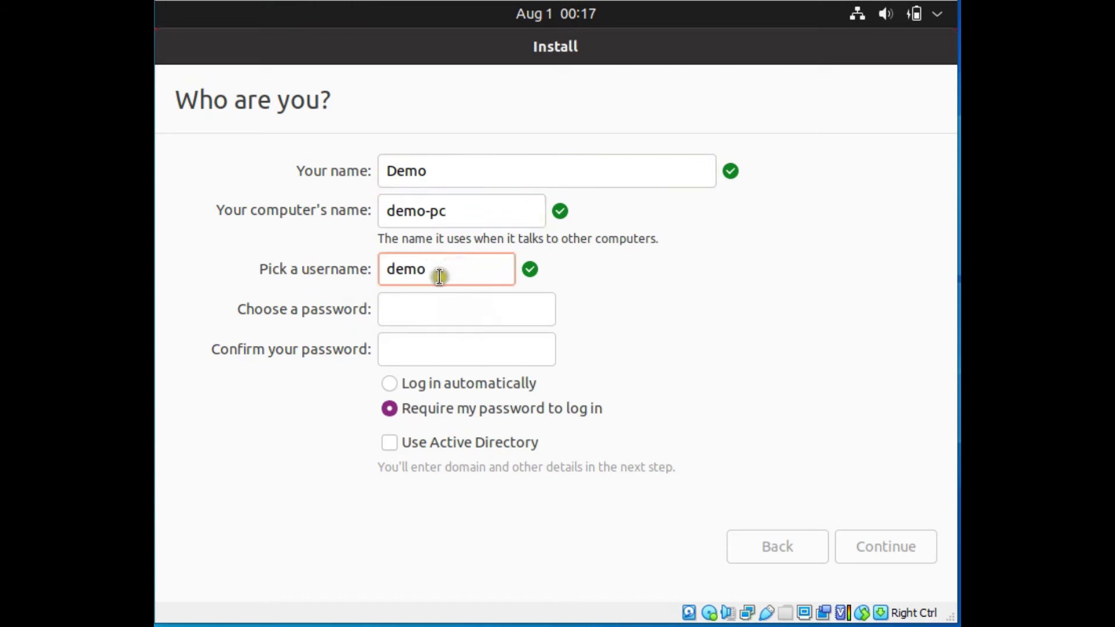
pyautogui.click(451, 314)
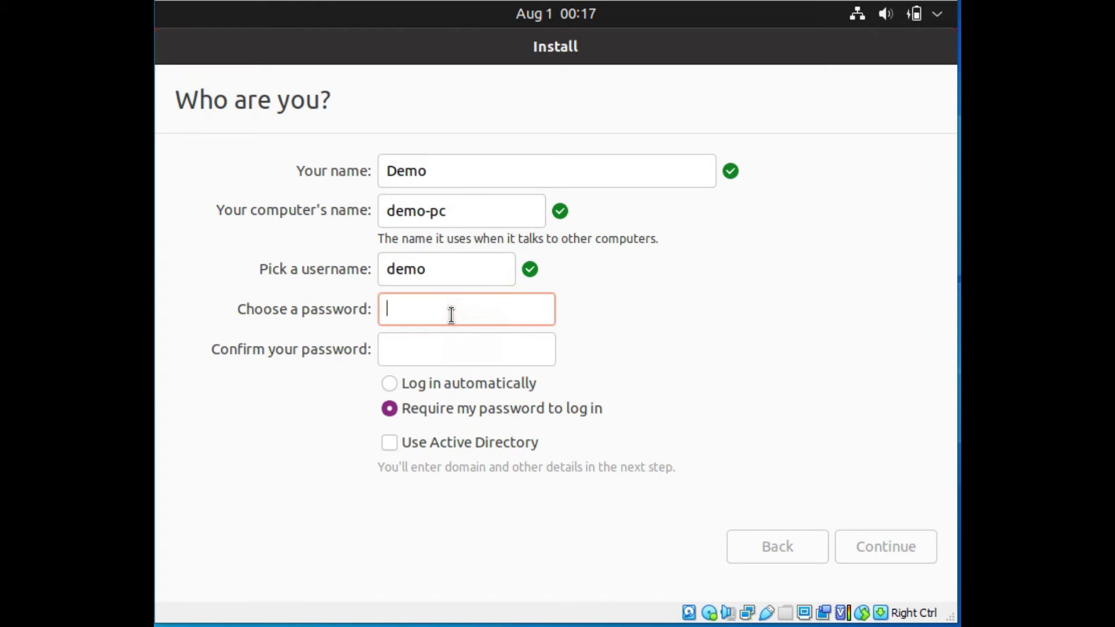
pyautogui.write('••••••••')
pyautogui.click(445, 344)
pyautogui.write('••••')
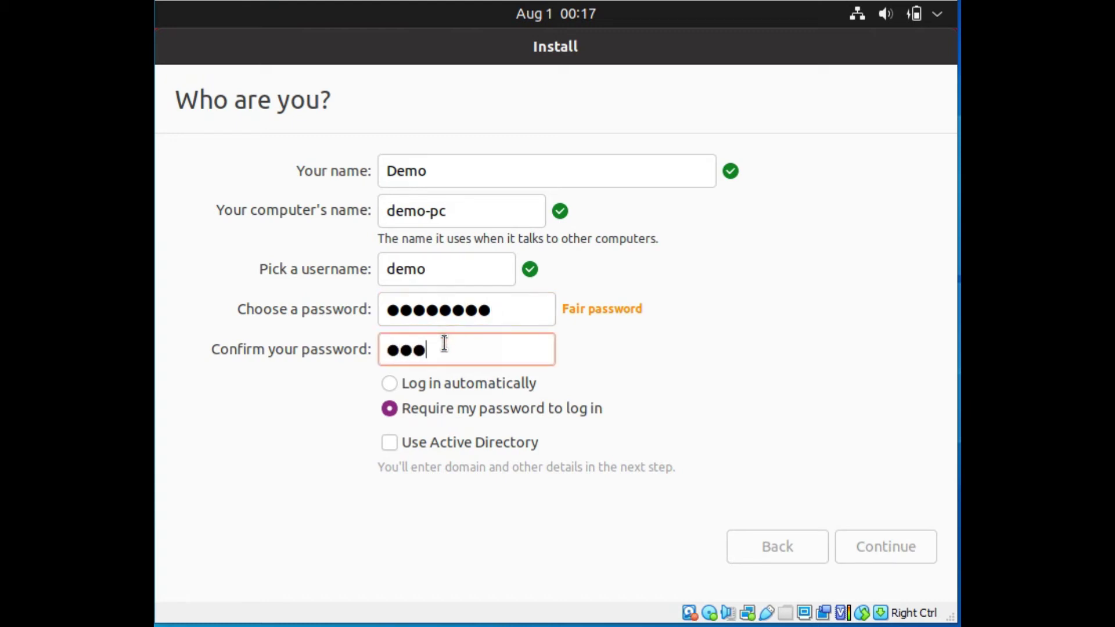
pyautogui.write('••••')
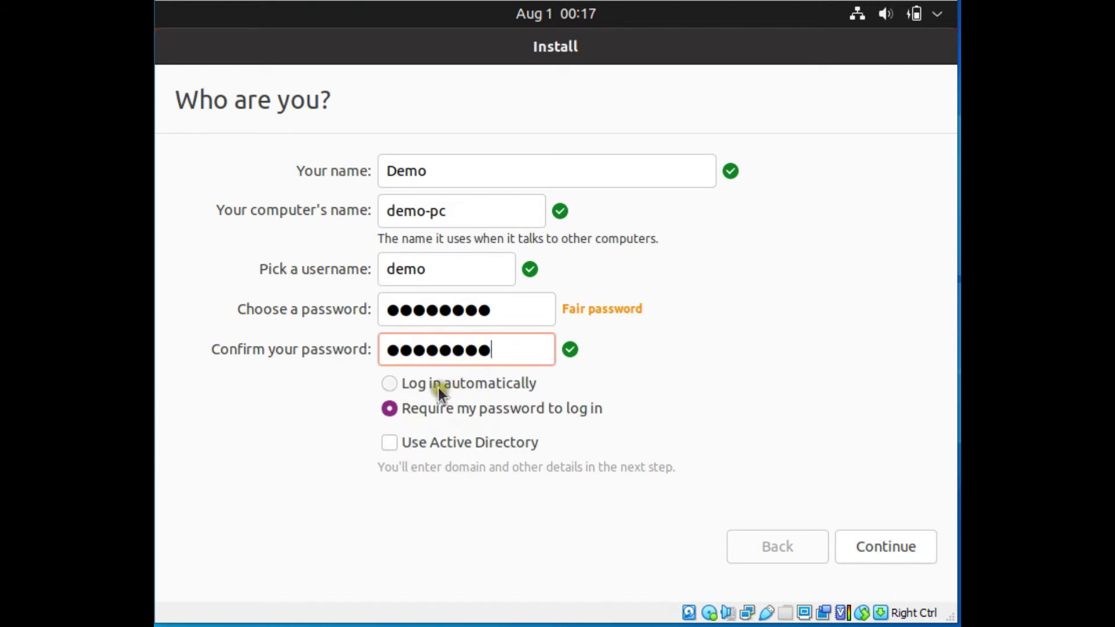
# Step: Require the password to log in and continue with the installation
pyautogui.click(454, 385)
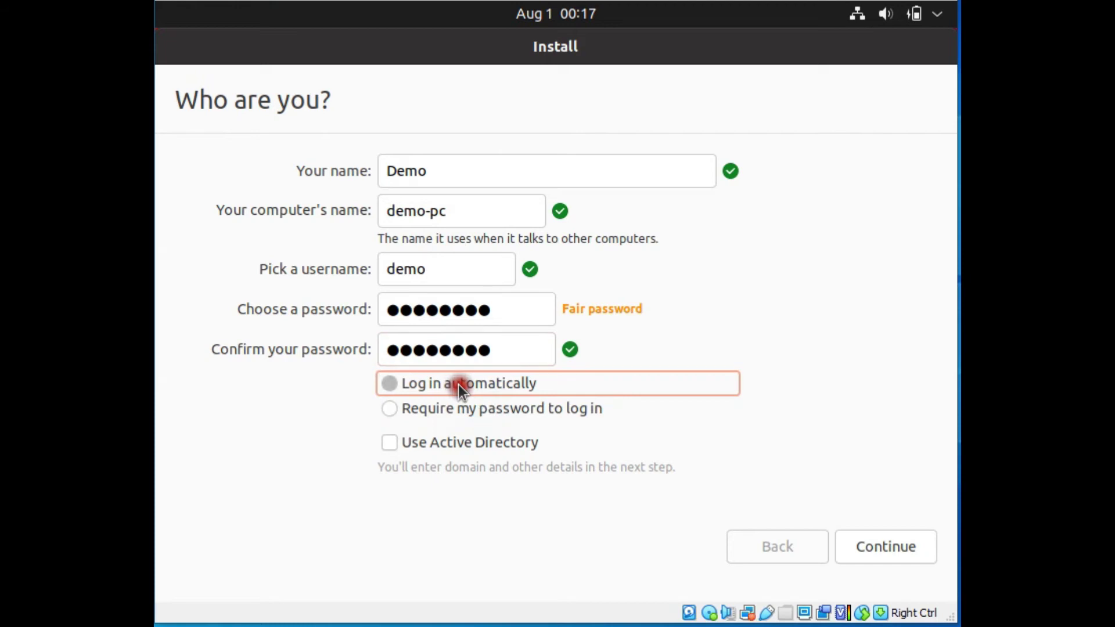
pyautogui.click(433, 407)
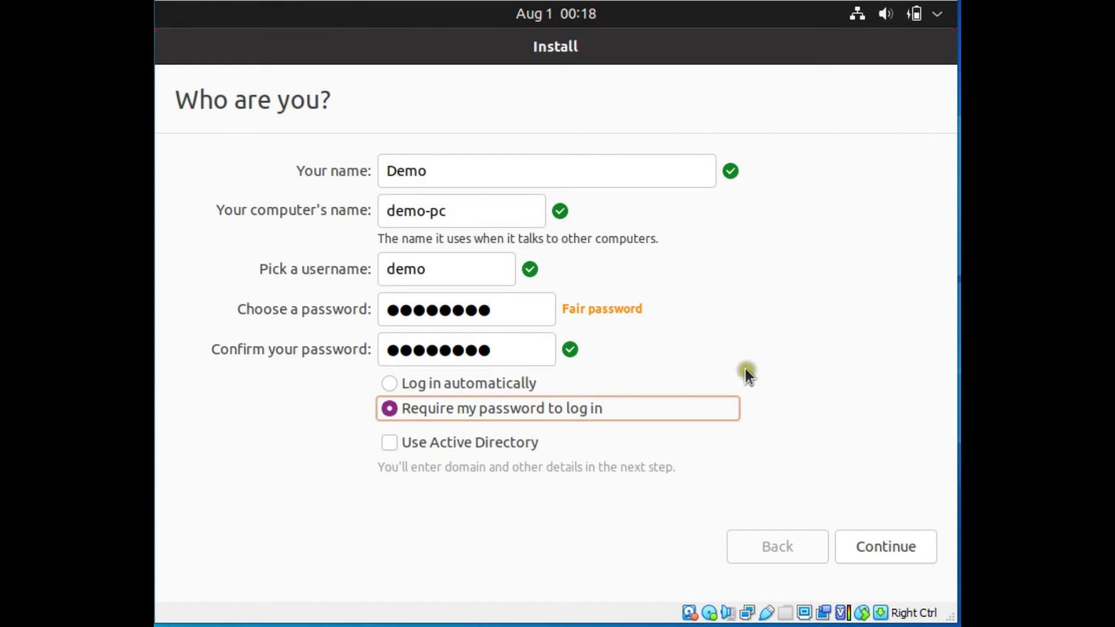
pyautogui.click(683, 370)
pyautogui.click(889, 546)
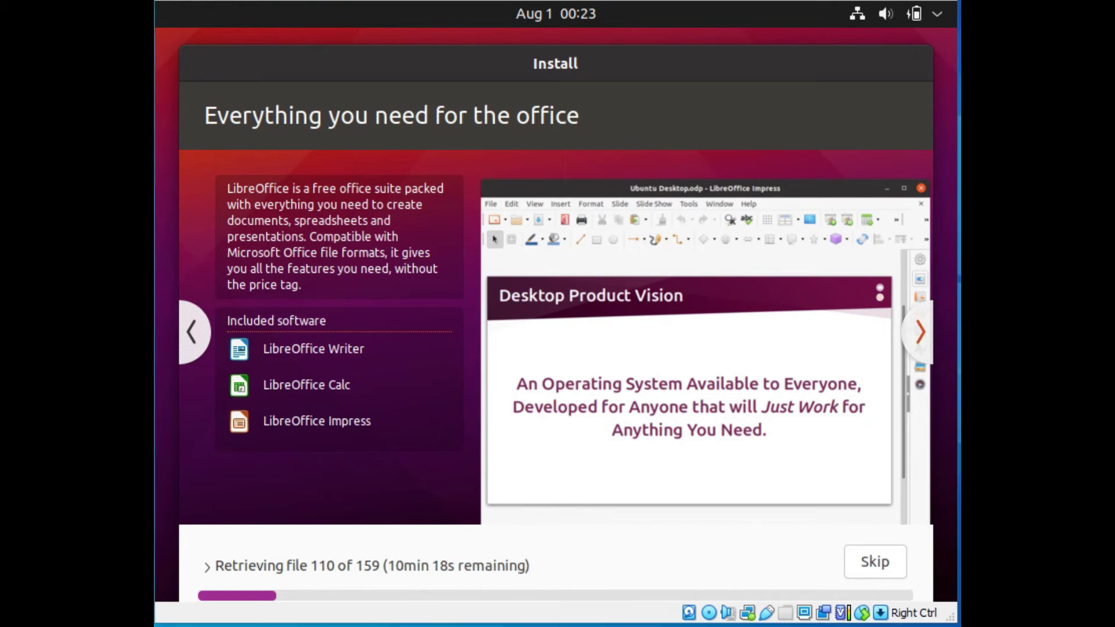
# Step: Restart the virtual machine once installation is complete and continue past the request to remove the installation medium
pyautogui.click(921, 332)
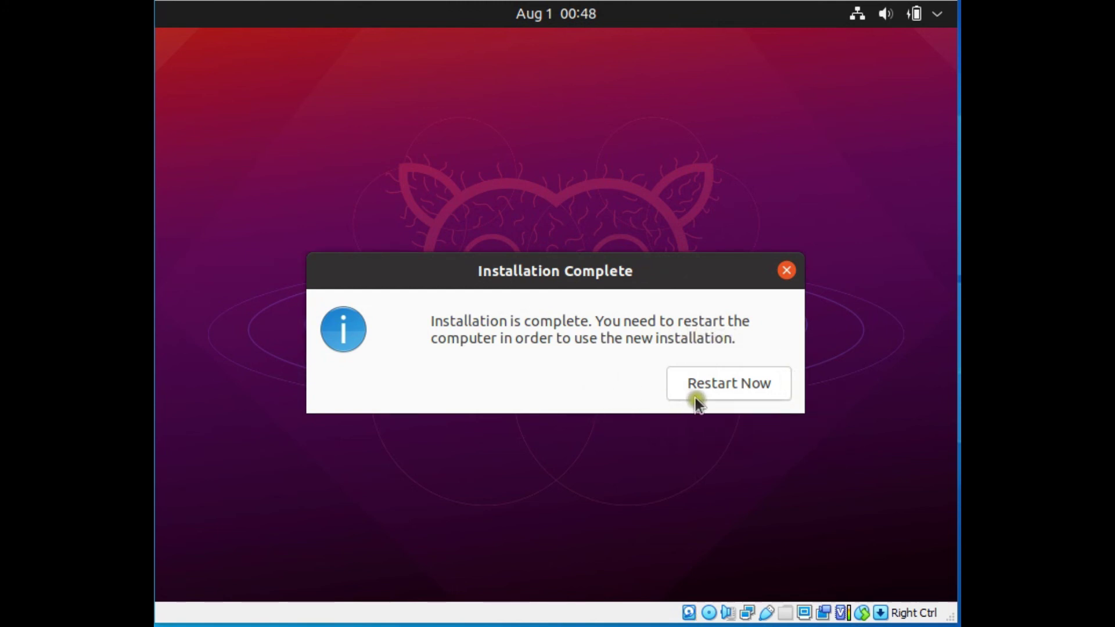
pyautogui.click(730, 384)
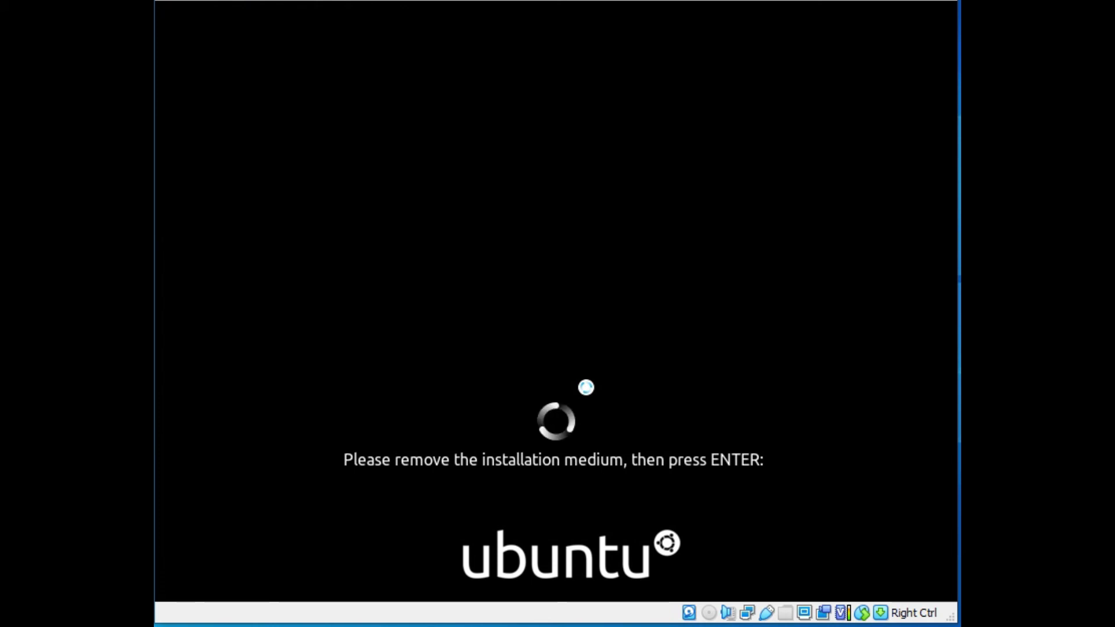
pyautogui.press('Return')
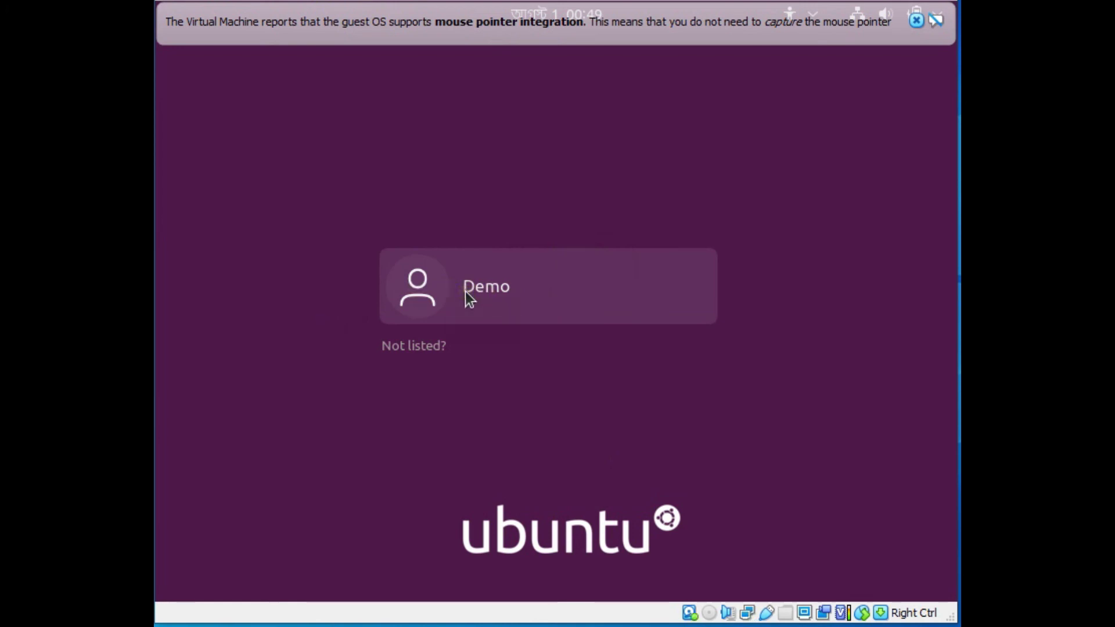
# Step: Select the Demo account on the login screen for password entry
pyautogui.click(488, 288)
pyautogui.click(497, 364)
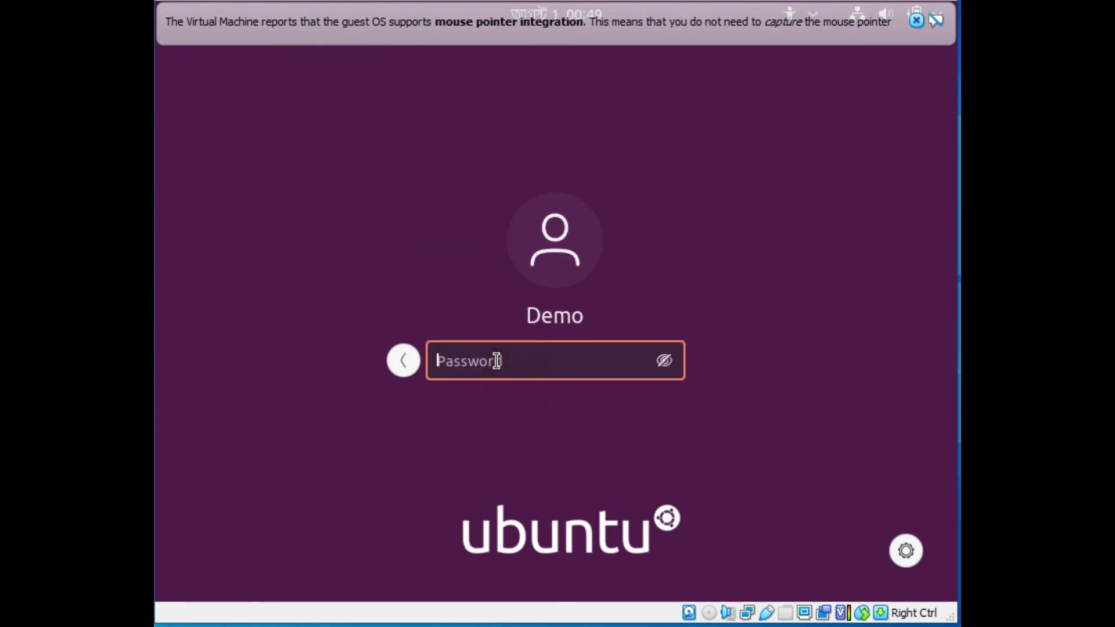
pyautogui.write('*******')
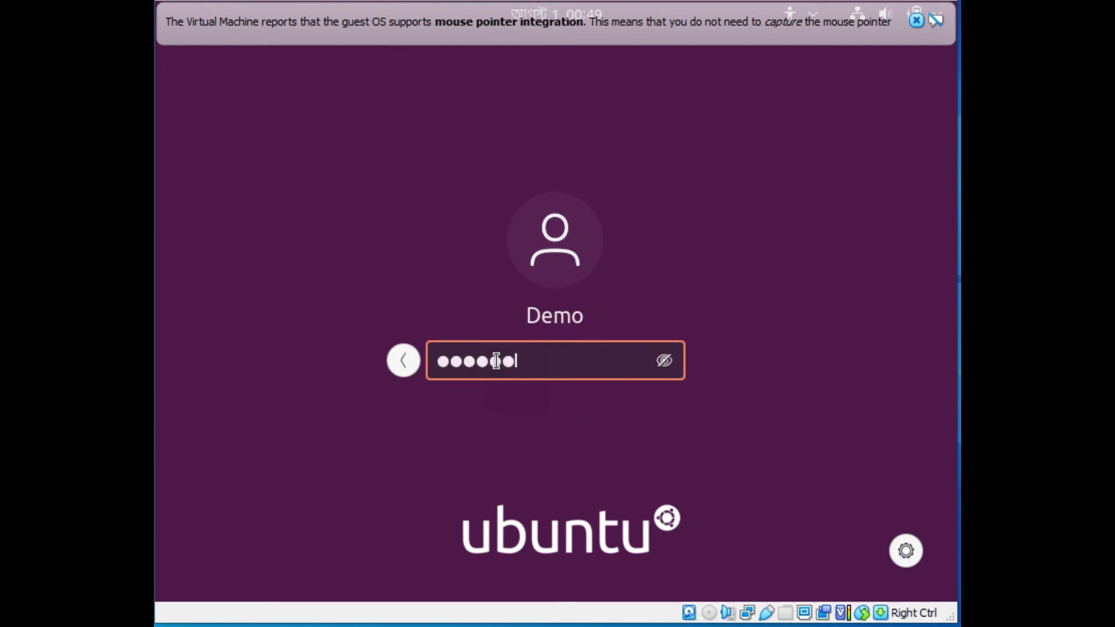
pyautogui.press('BackSpace')
pyautogui.press('BackSpace')
pyautogui.press('BackSpace')
pyautogui.press('BackSpace')
pyautogui.press('BackSpace')
pyautogui.press('BackSpace')
pyautogui.press('BackSpace')
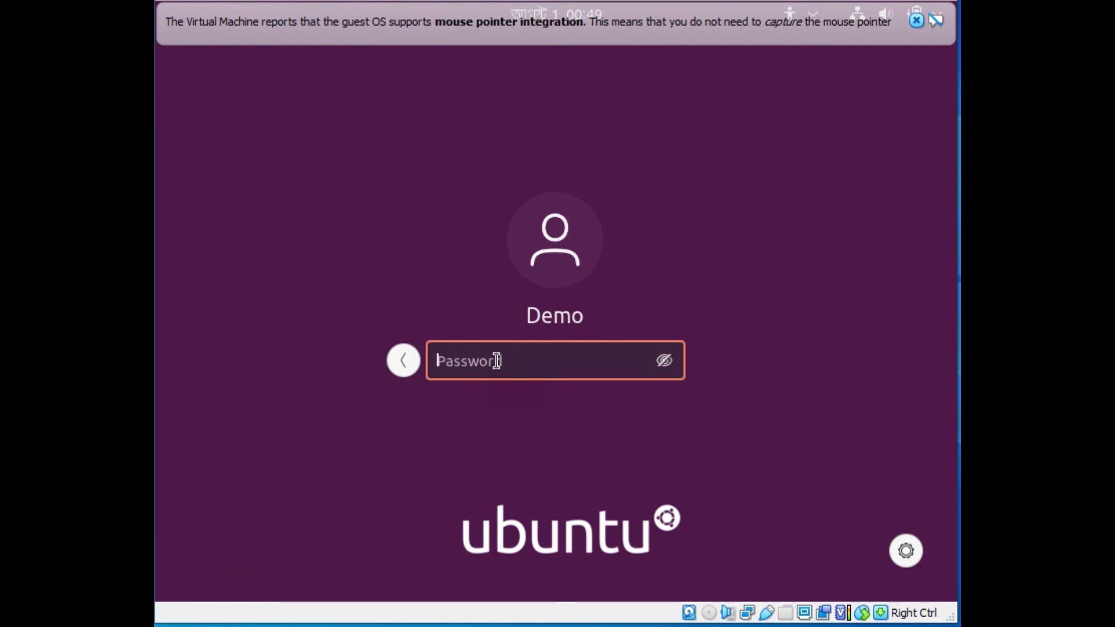
# Step: Log in with the account password and dismiss the mouse pointer integration notice
pyautogui.write('*****')
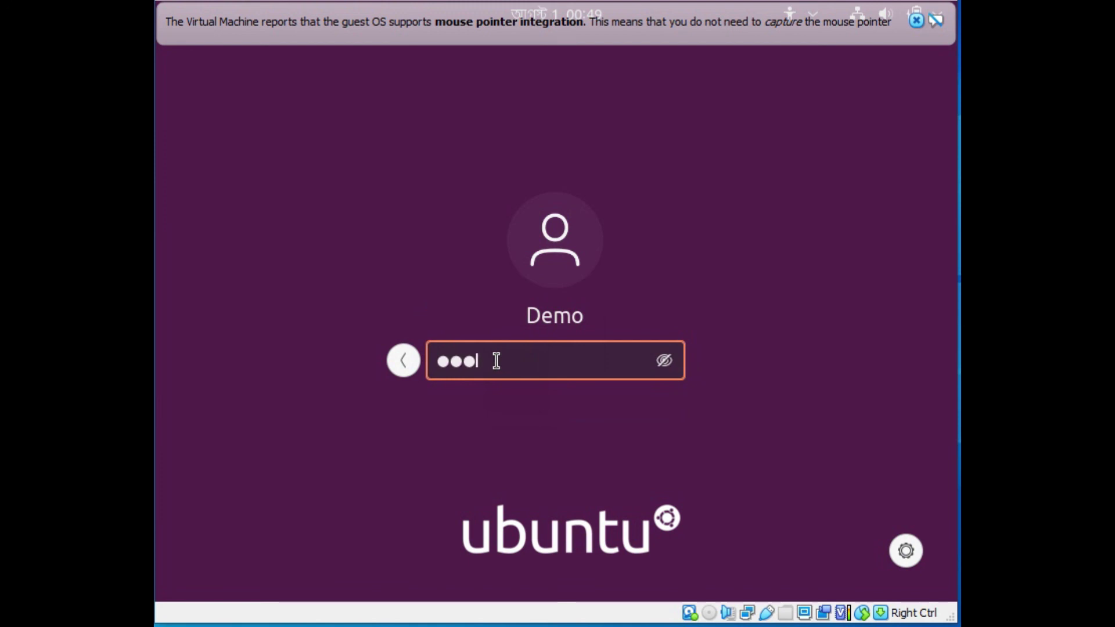
pyautogui.write('***')
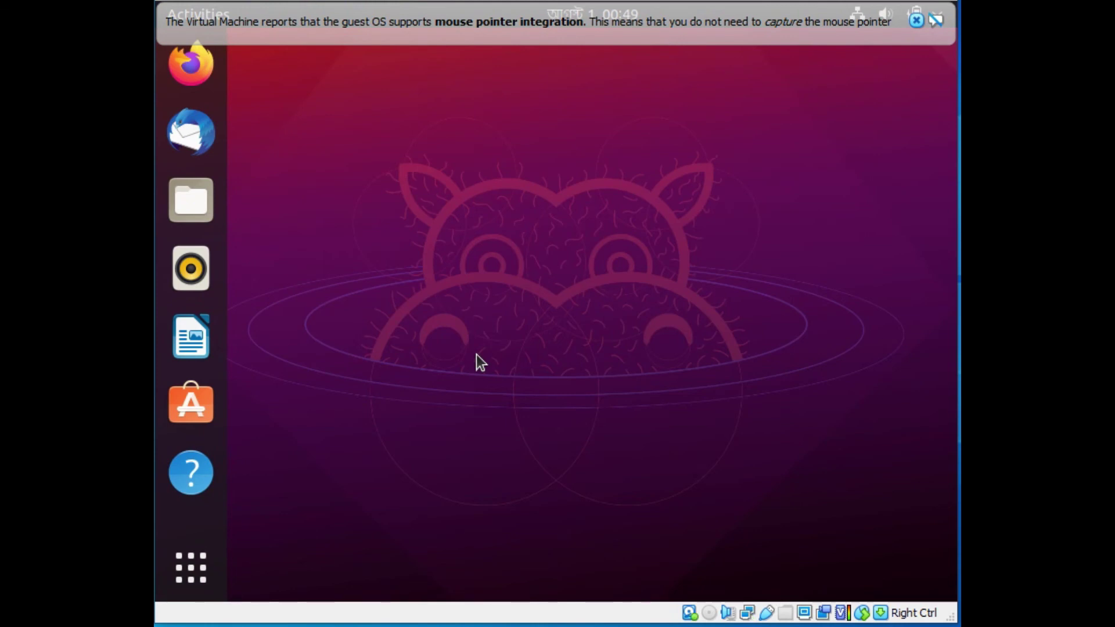
pyautogui.click(663, 148)
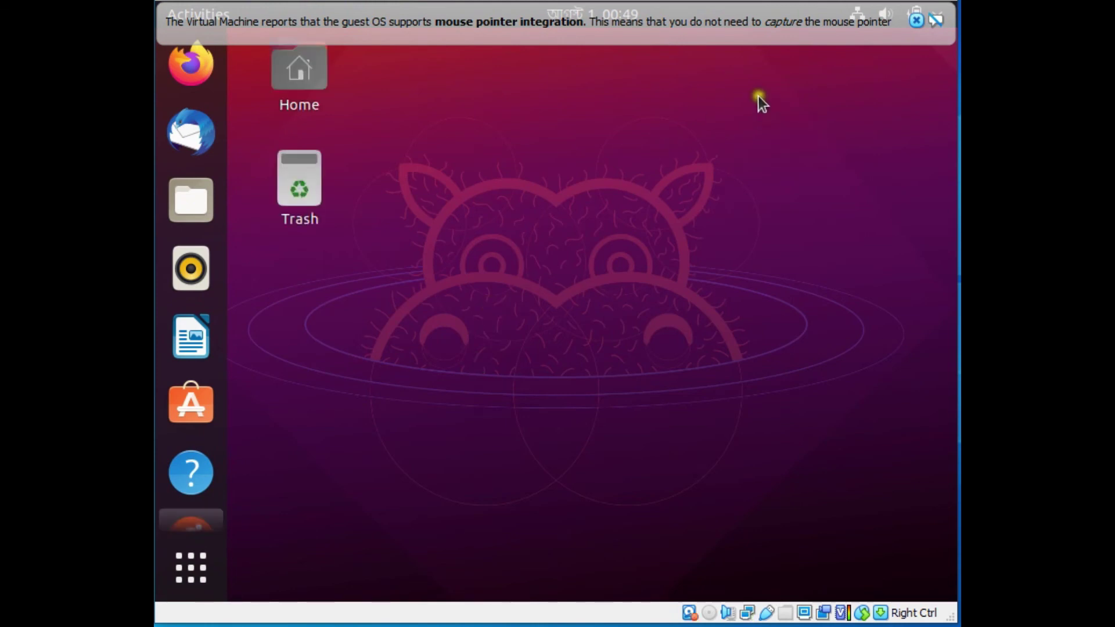
pyautogui.click(917, 21)
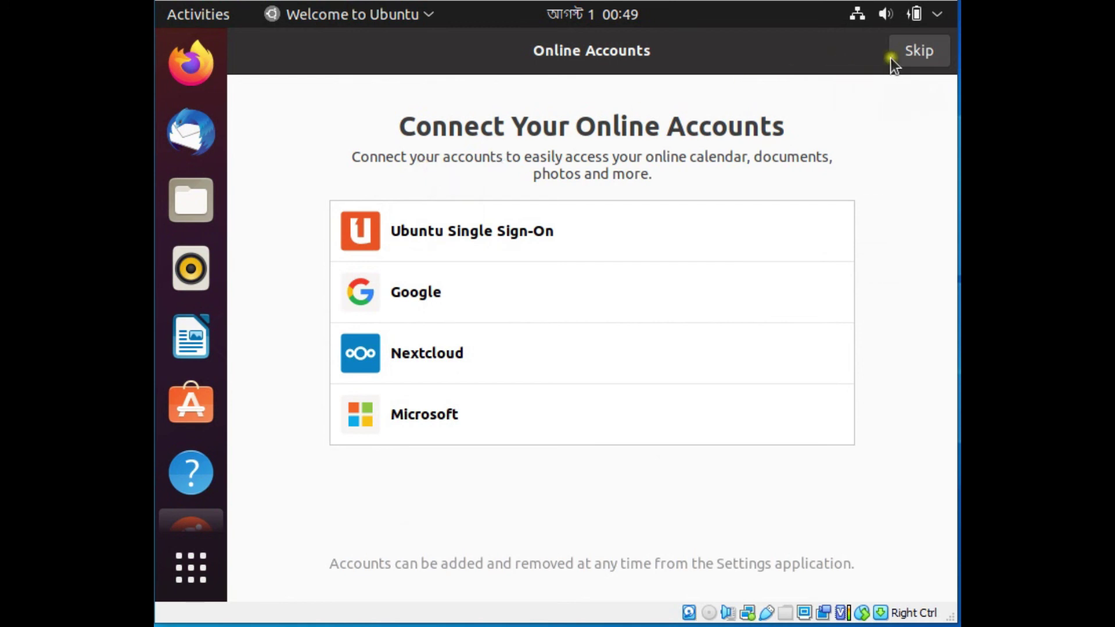
# Step: Skip connecting online accounts and choose not to send system info to Canonical
pyautogui.click(922, 58)
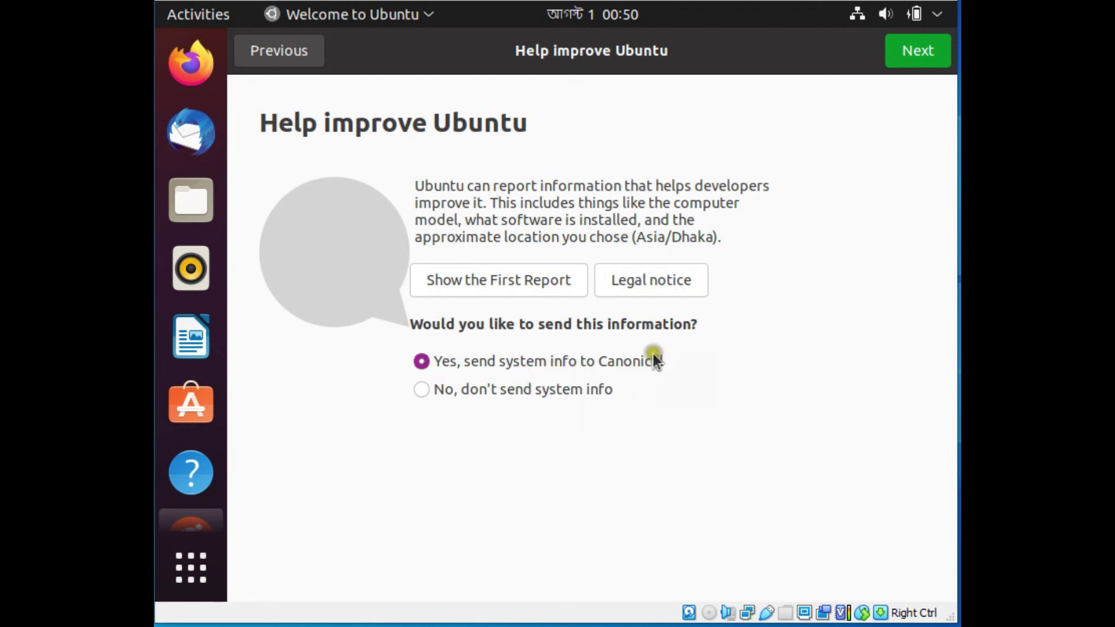
pyautogui.click(422, 390)
pyautogui.click(914, 51)
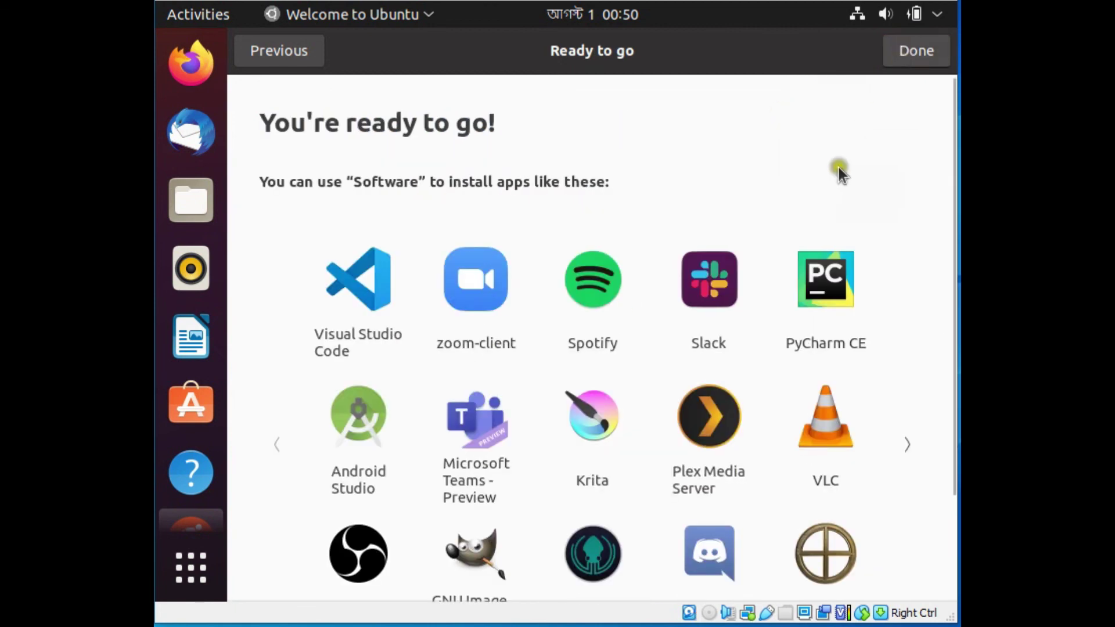
# Step: Look over the suggested apps and finish the Ubuntu welcome setup
pyautogui.scroll(-4, 718, 232)
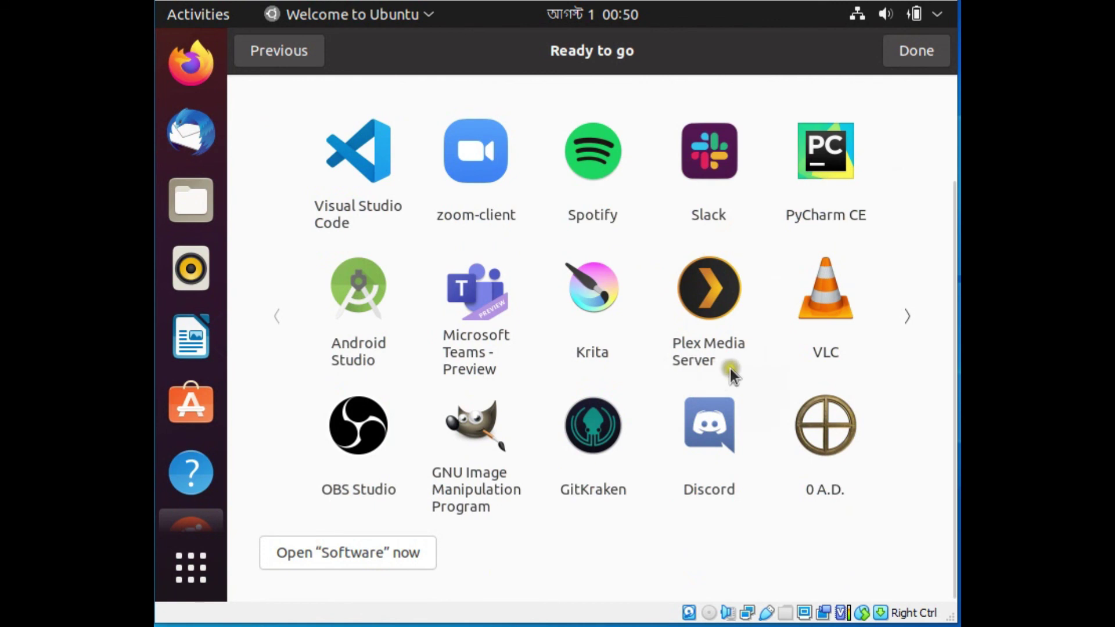
pyautogui.scroll(4, 730, 369)
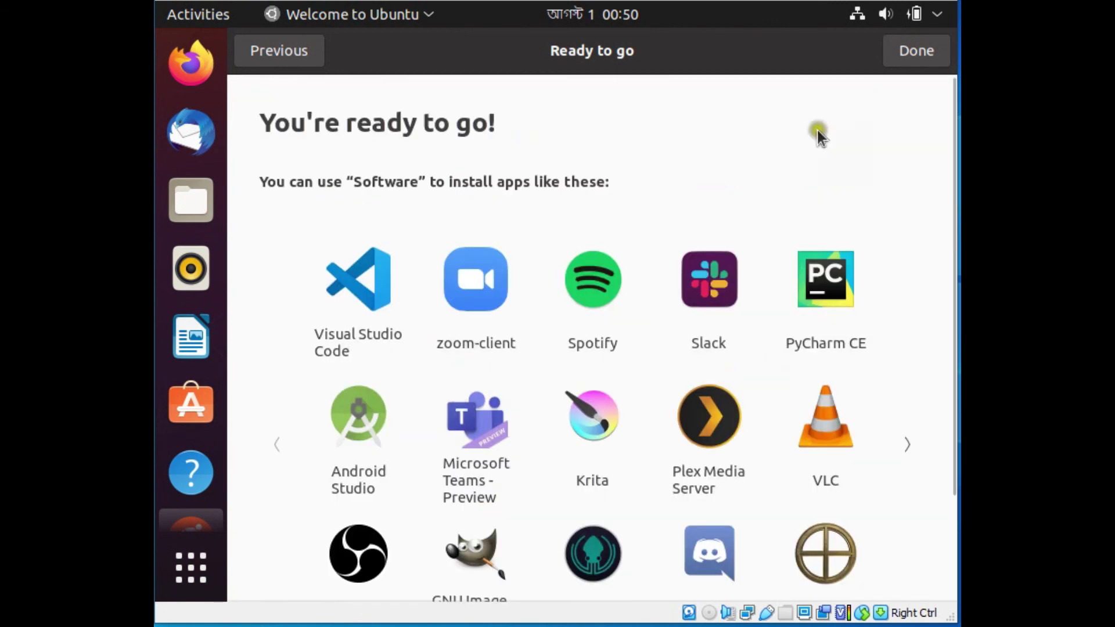
pyautogui.click(915, 50)
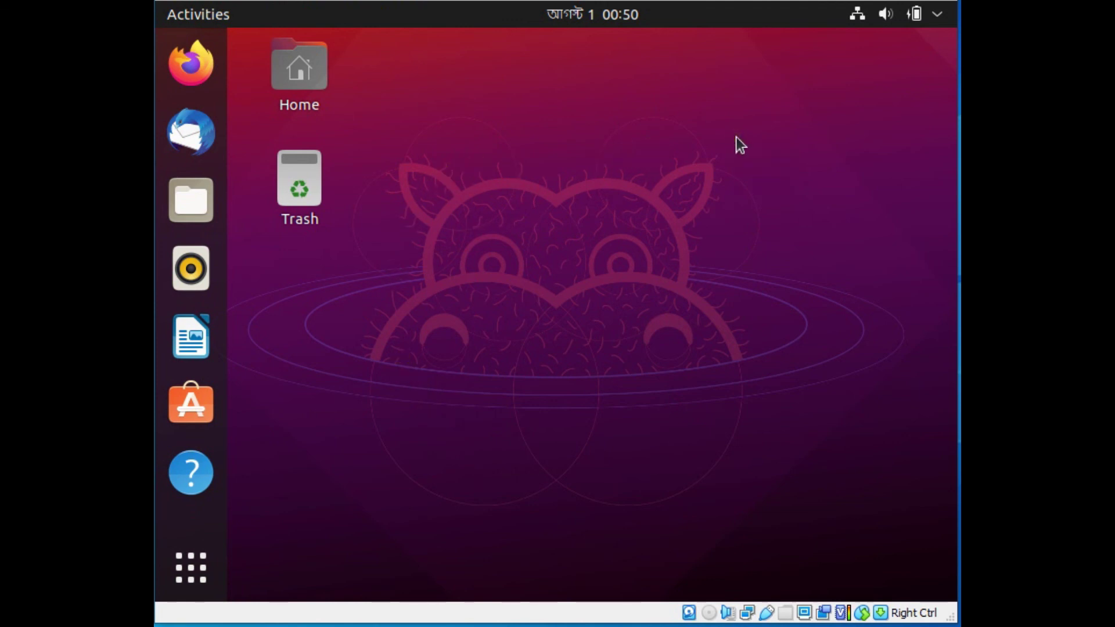
# Step: Minimize the Software Updater window without installing the offered updates
pyautogui.click(681, 164)
pyautogui.click(513, 225)
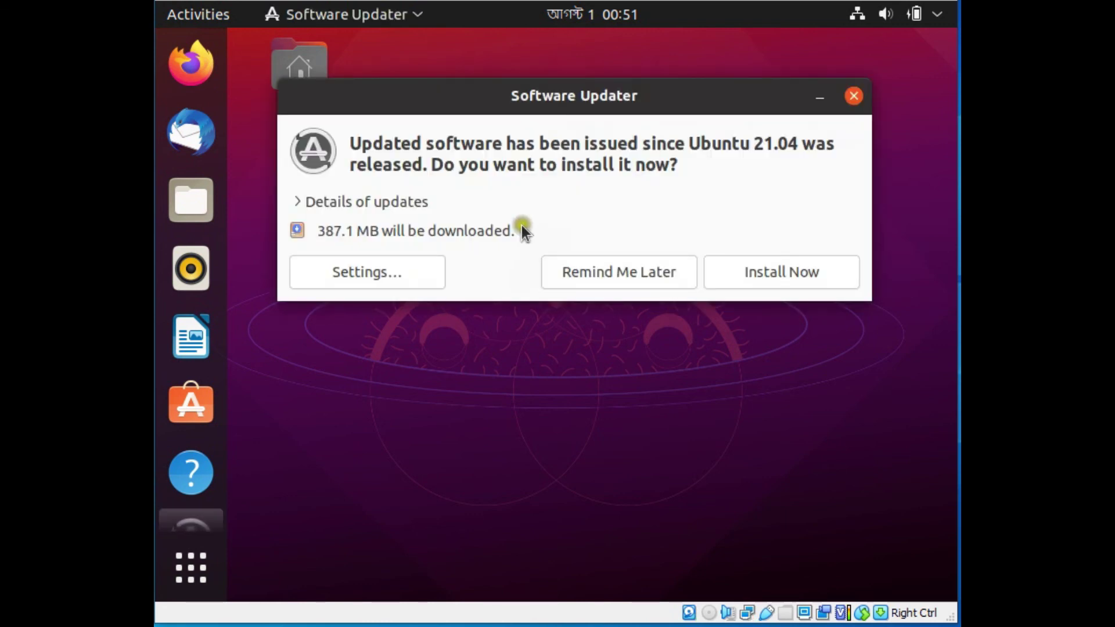
pyautogui.click(824, 102)
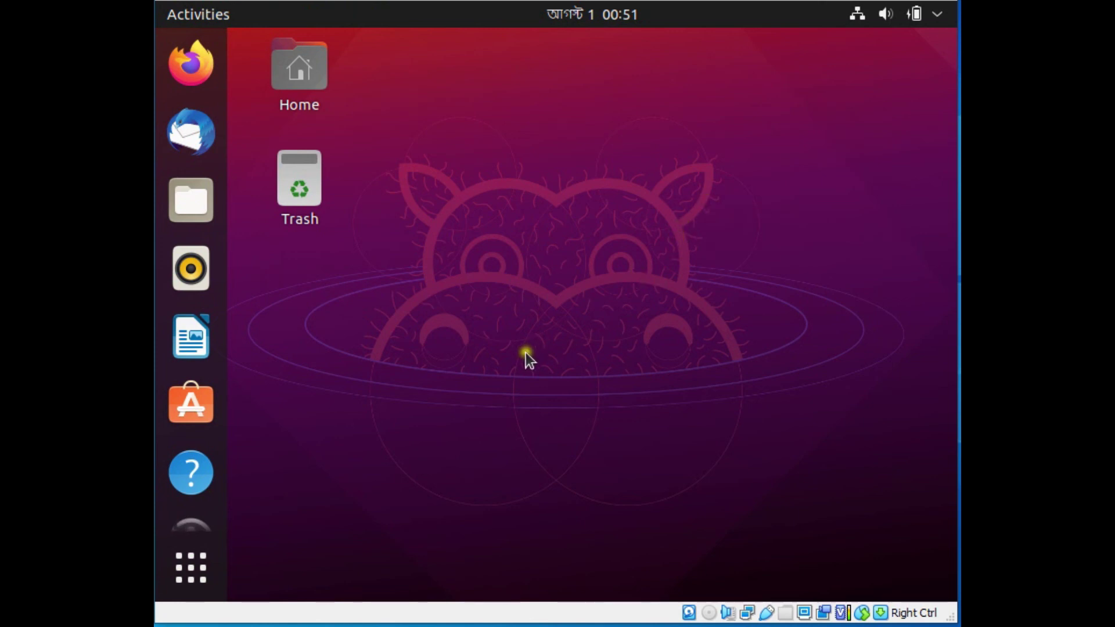
pyautogui.click(615, 295)
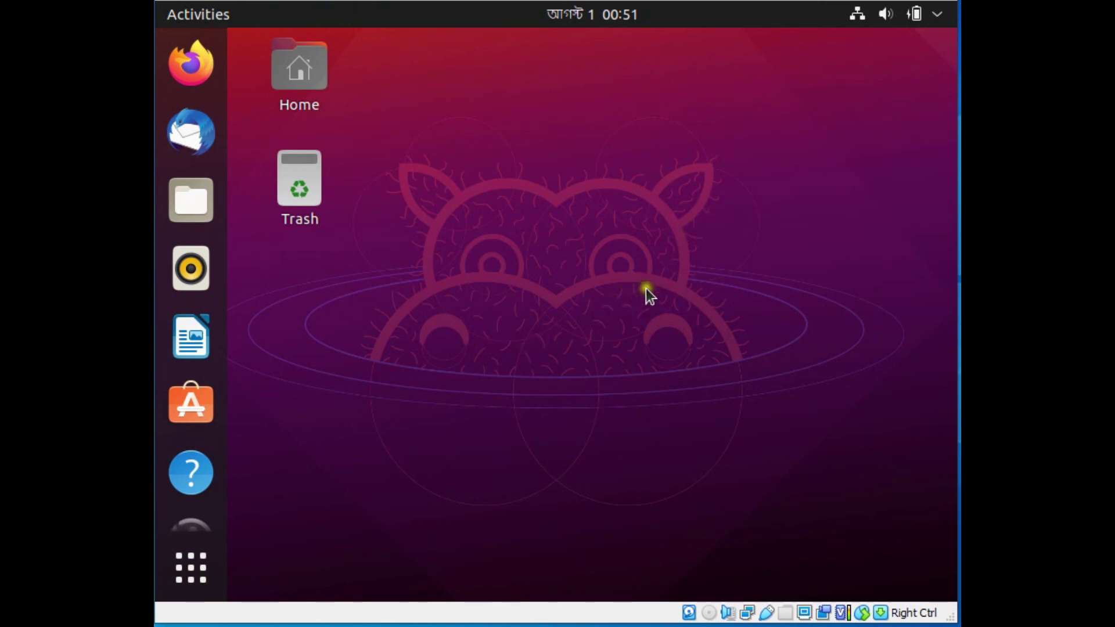